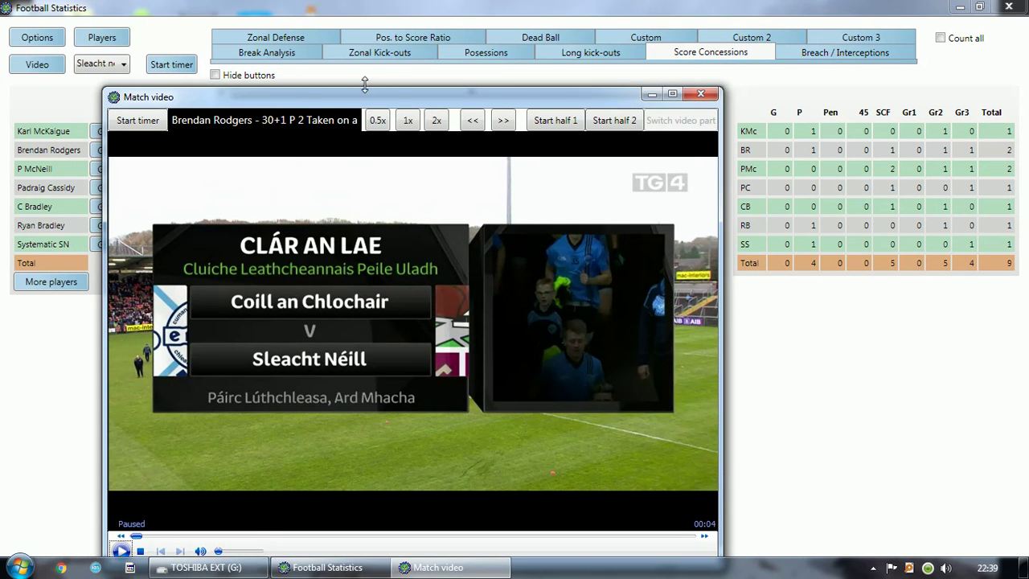
Step: Move the match video window clear of the event grid and review the "3 P 2" score concession clip, pausing during the attack
drag(400, 96, 402, 86)
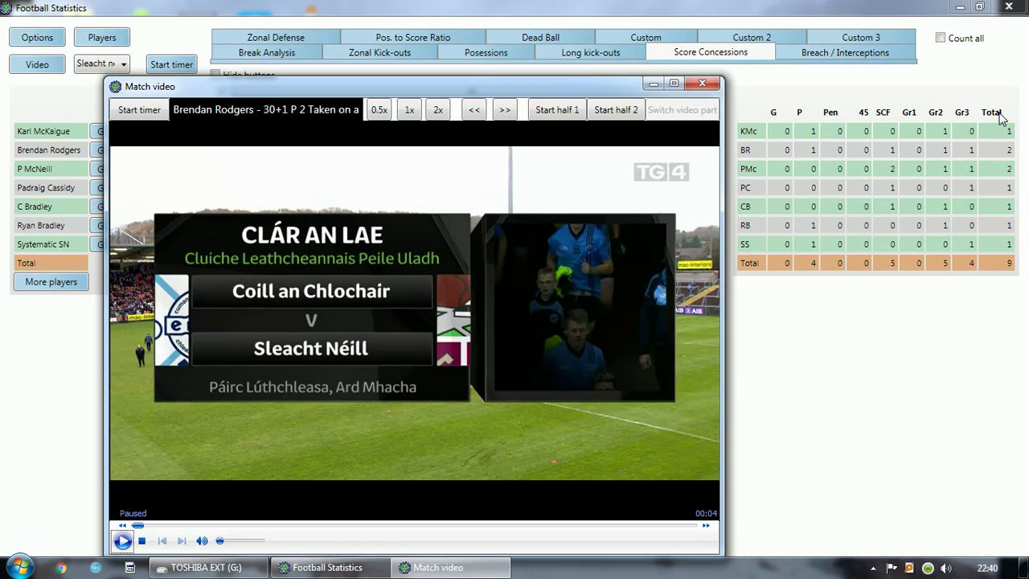
drag(536, 78, 771, 78)
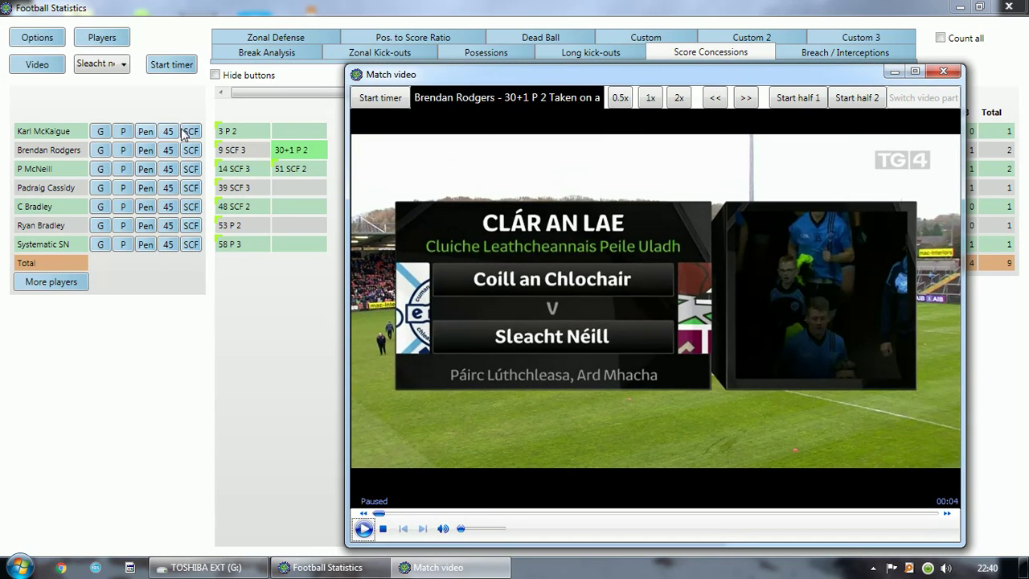
click(228, 132)
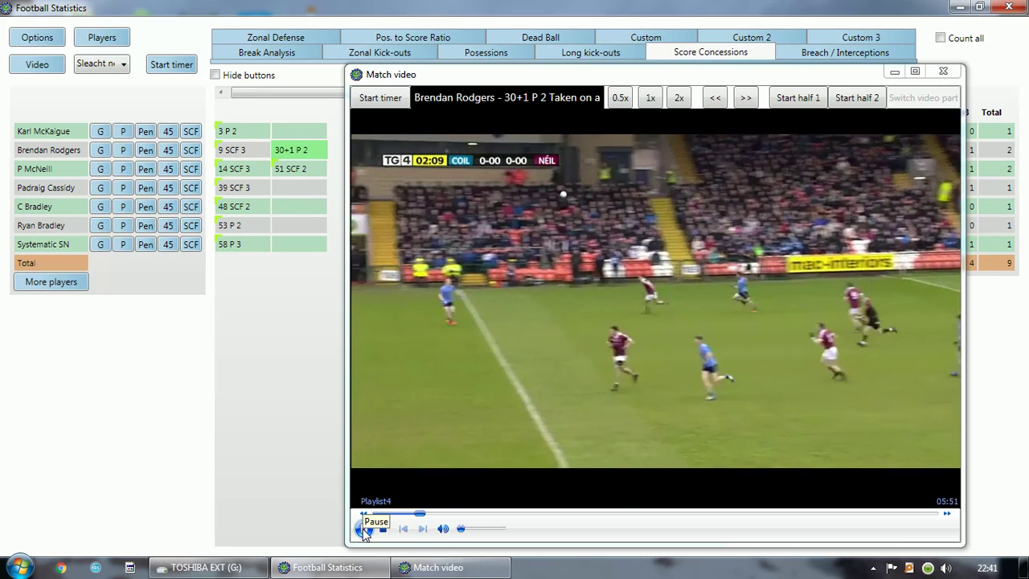
click(364, 529)
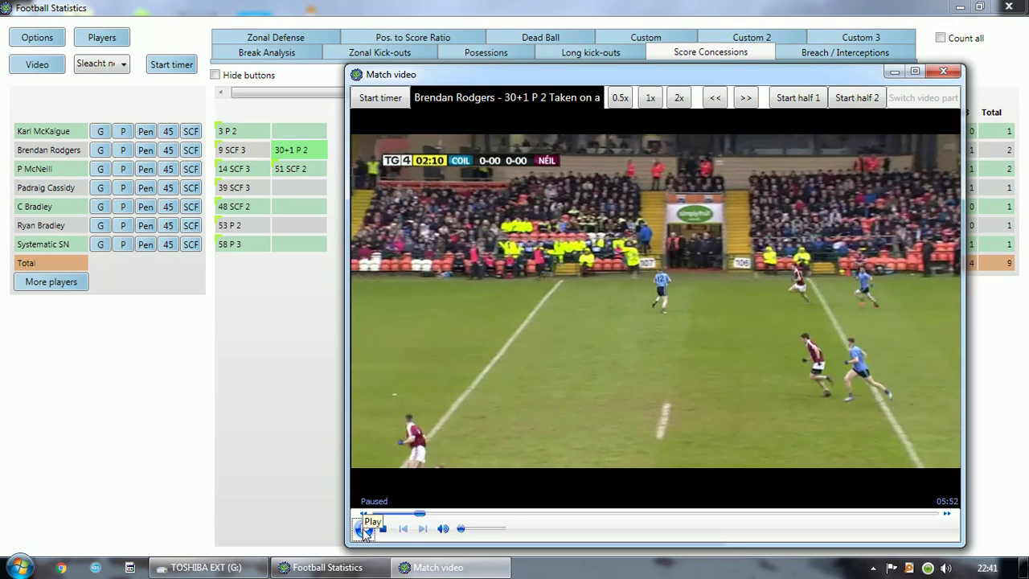
click(363, 528)
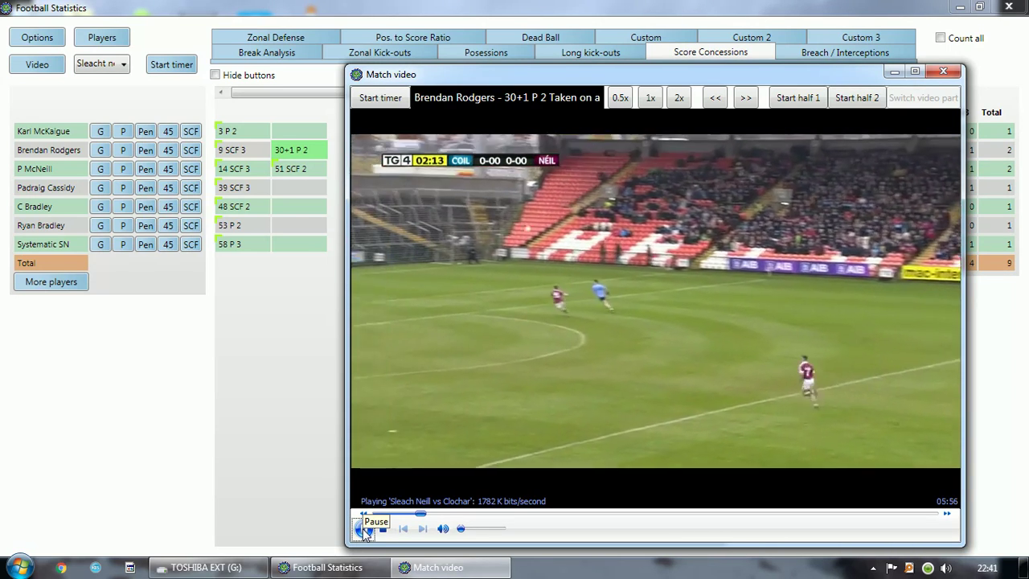
click(363, 528)
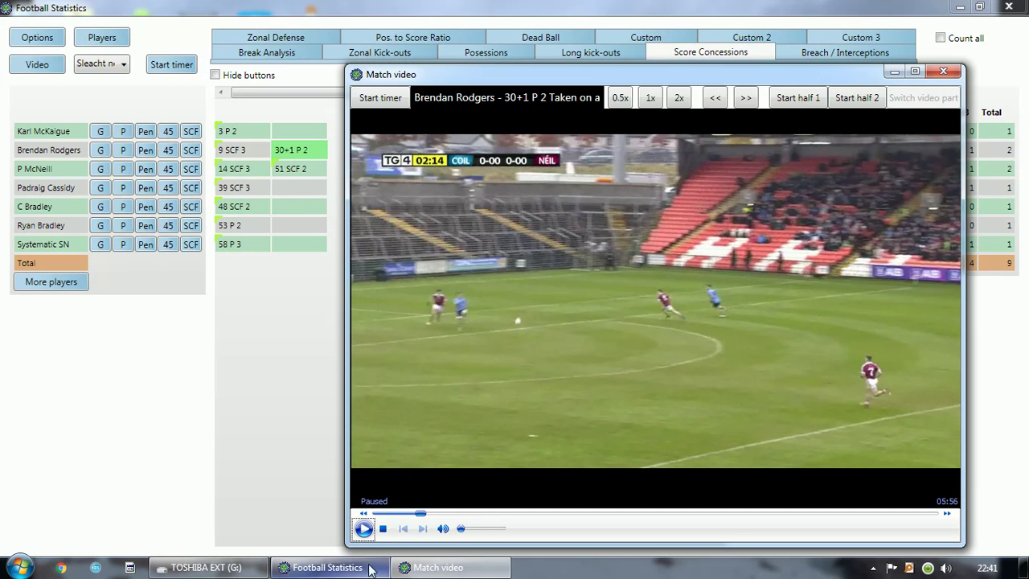
click(363, 529)
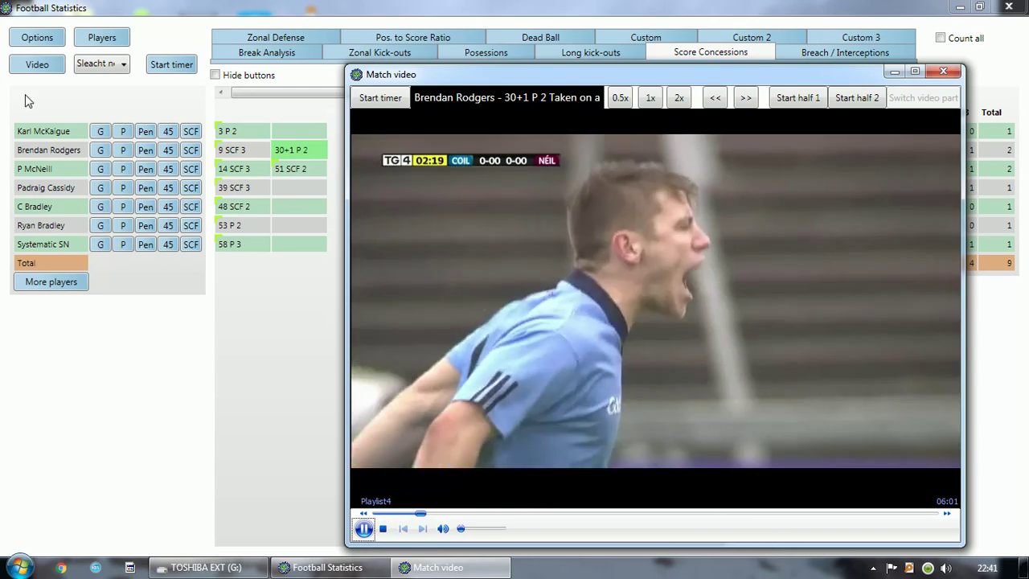
Step: Review the "53 P 2" concession clip, pausing during the attack and playing the rest at 0.5x speed
click(230, 226)
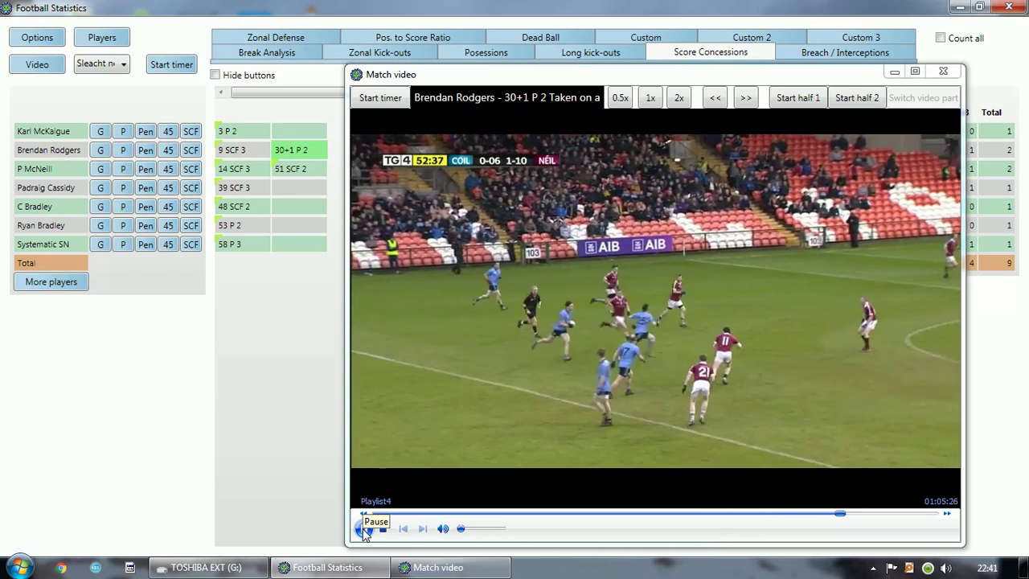
click(364, 529)
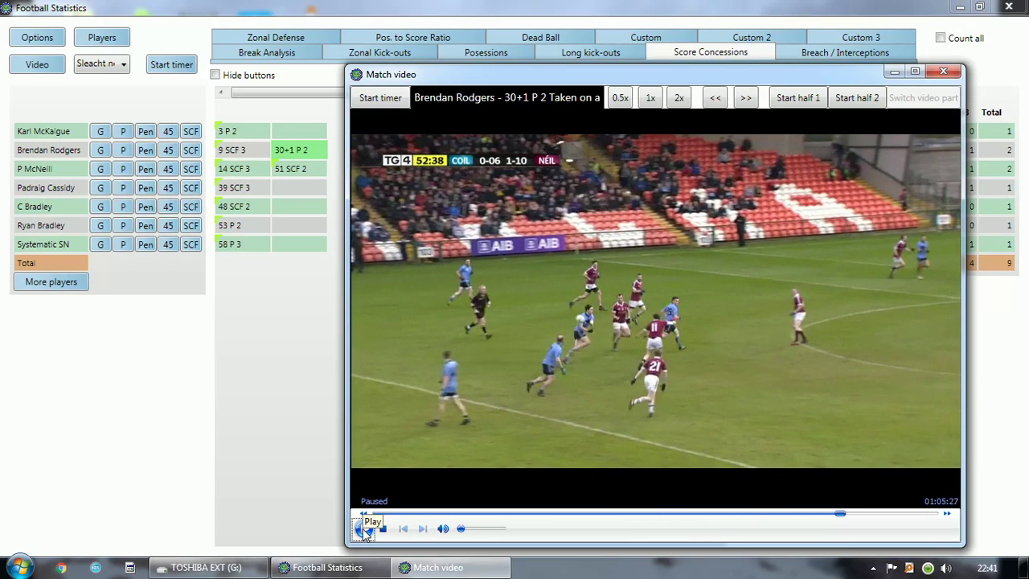
click(364, 529)
click(365, 529)
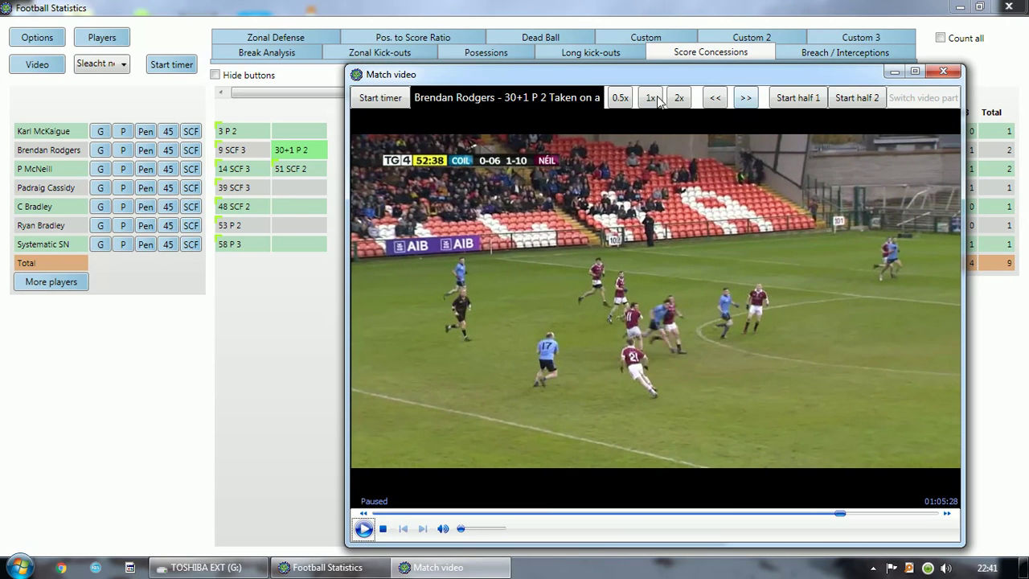
click(621, 98)
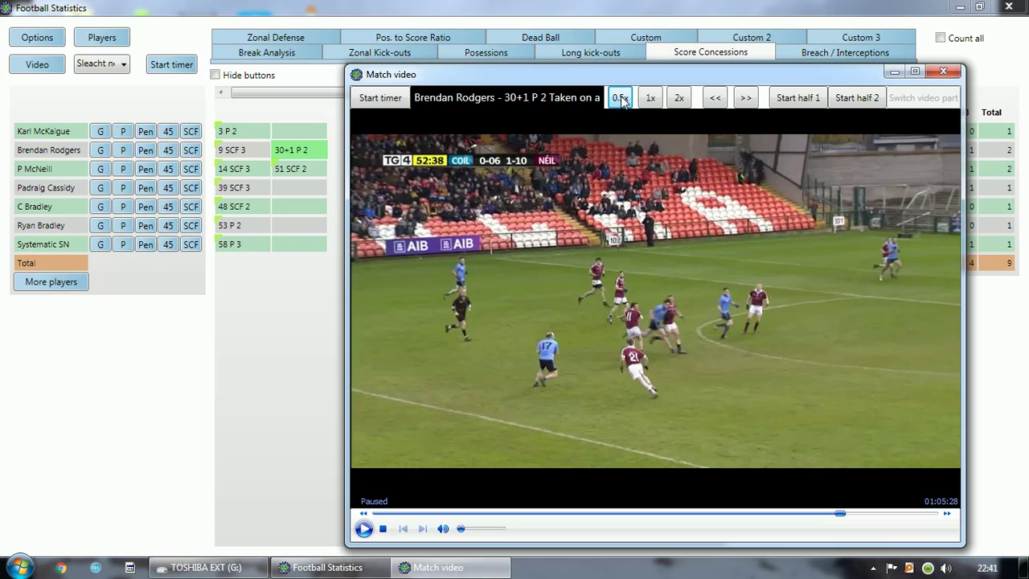
click(364, 529)
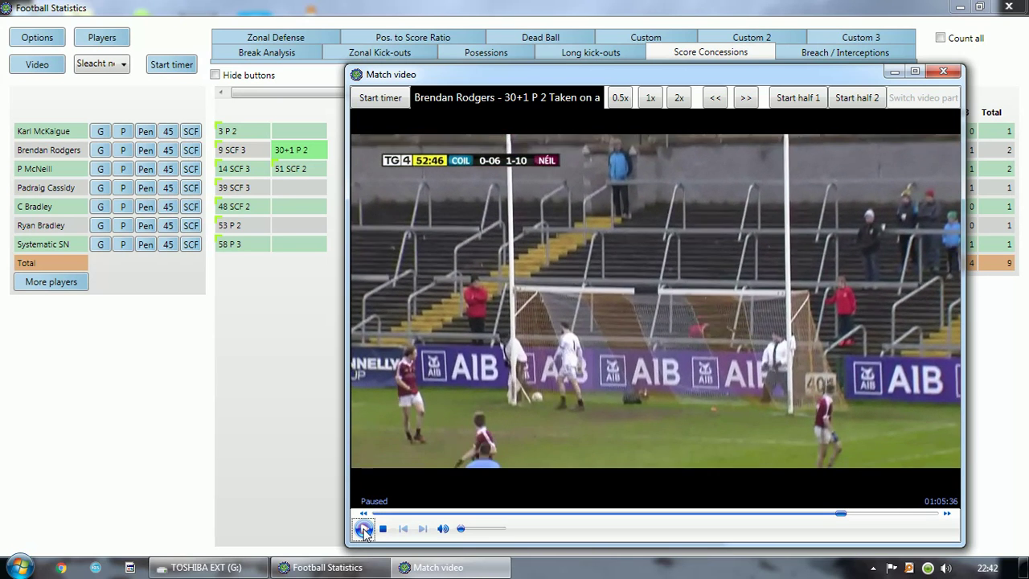
click(363, 529)
Step: Shift the video window slightly and play the "14 SCF 3" concession clip at 1x speed, pausing at the challenge for the ball
mouse_move(606, 68)
mouse_down()
mouse_move(614, 117)
mouse_move(567, 36)
mouse_move(594, 61)
mouse_up()
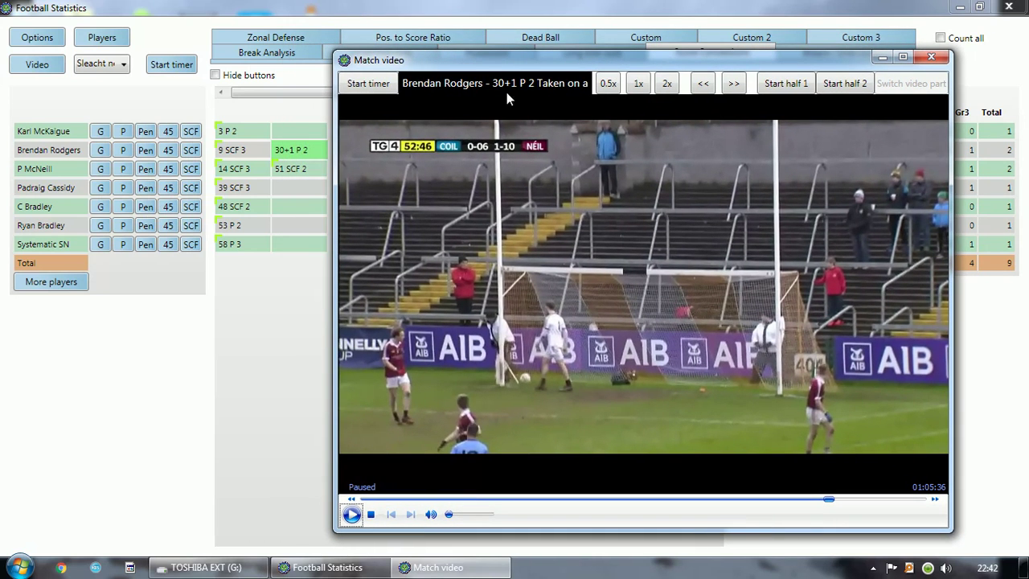
click(230, 170)
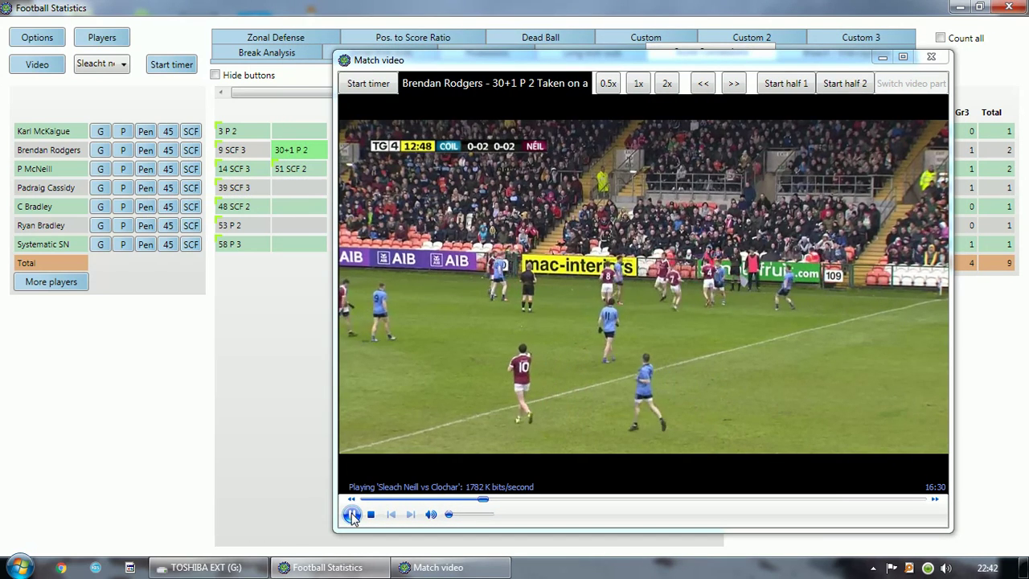
click(637, 84)
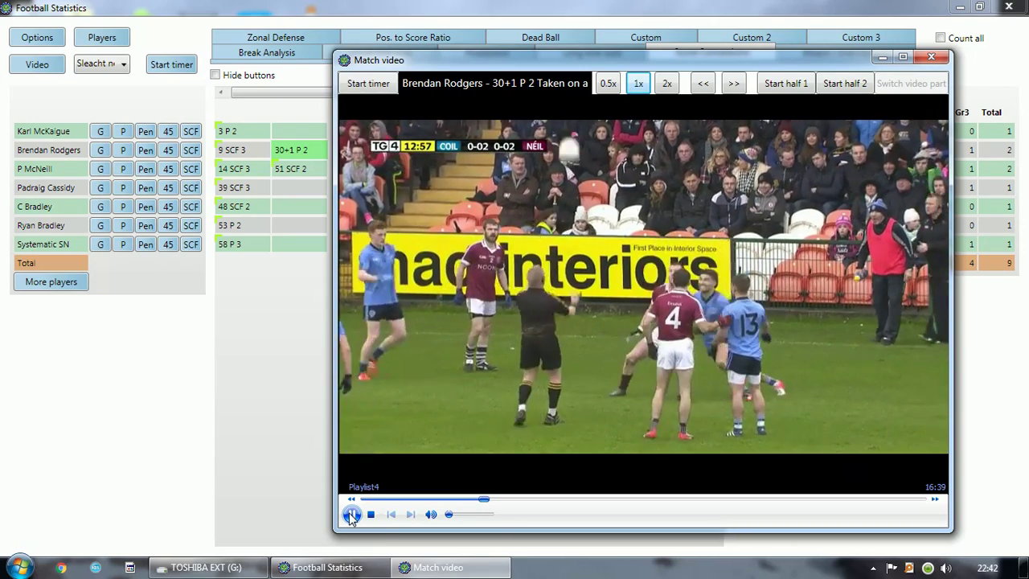
click(351, 515)
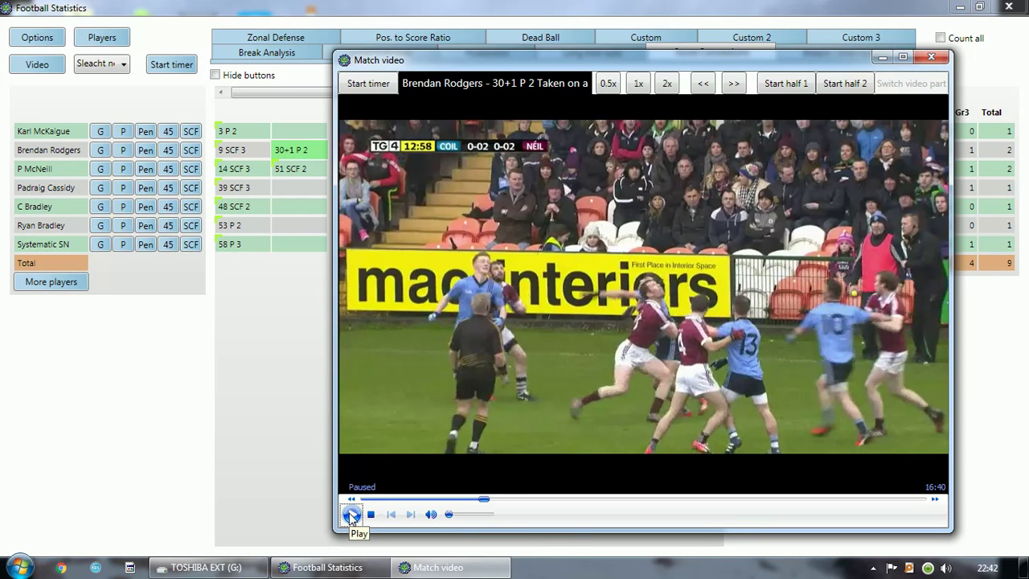
Step: Examine the foul in the "14 SCF 3" clip at 0.5x speed, pausing repeatedly until the referee signals the free
click(602, 89)
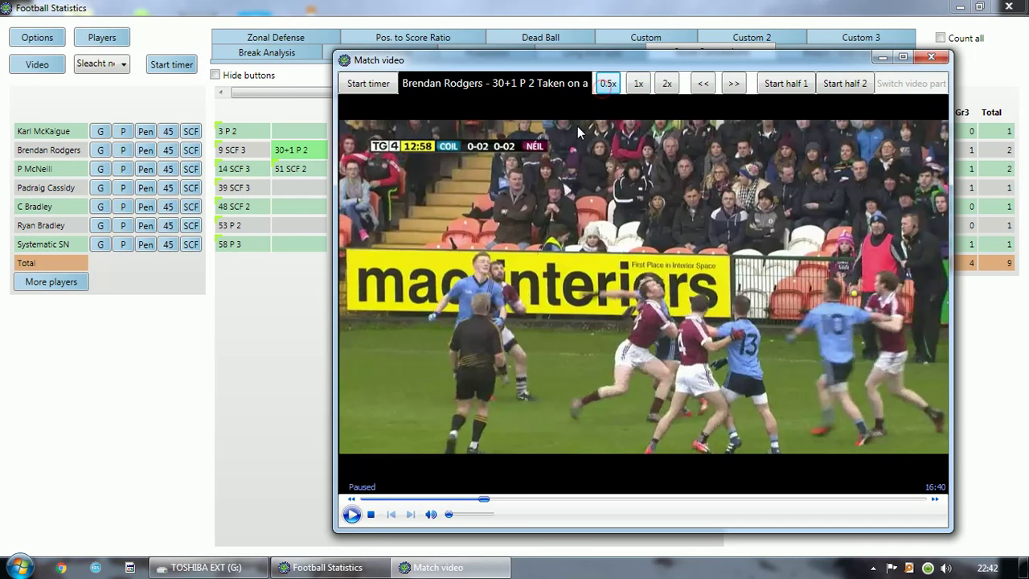
click(351, 516)
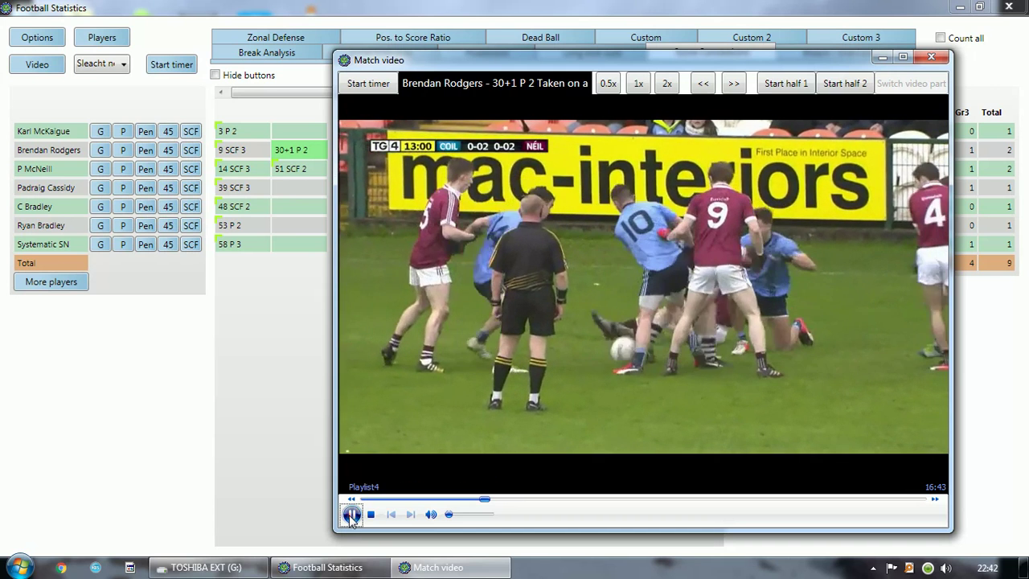
click(352, 516)
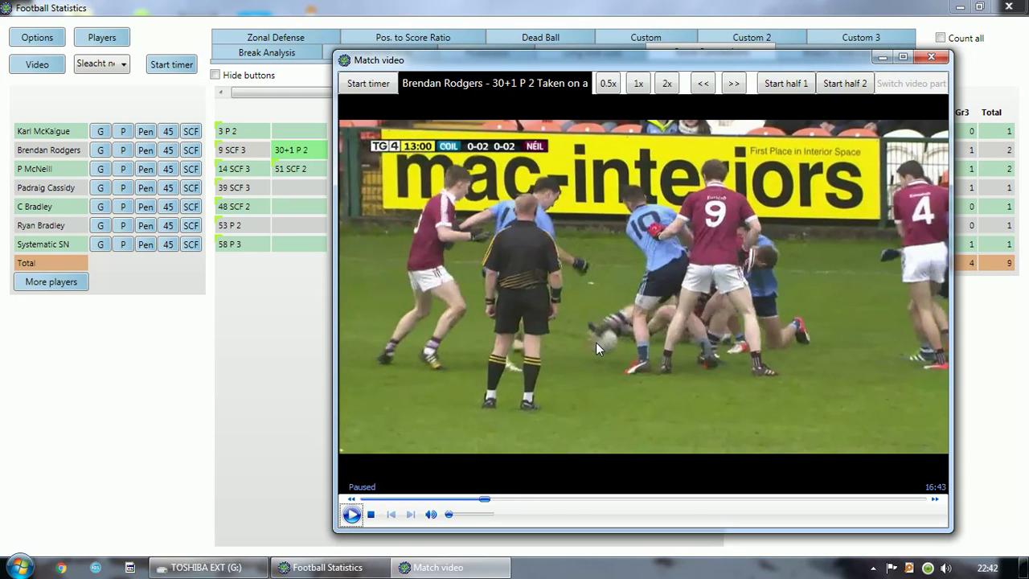
click(351, 514)
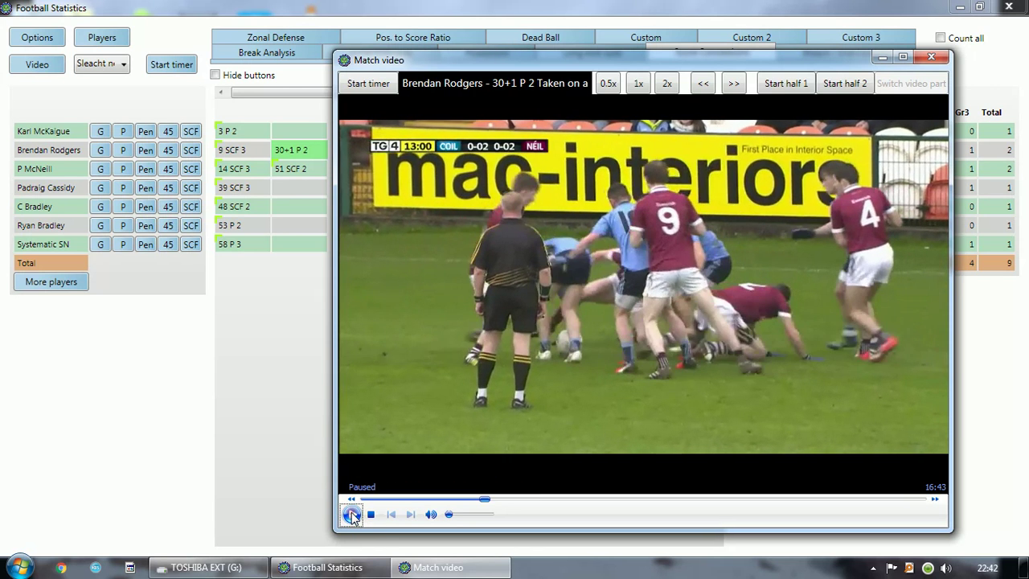
click(351, 515)
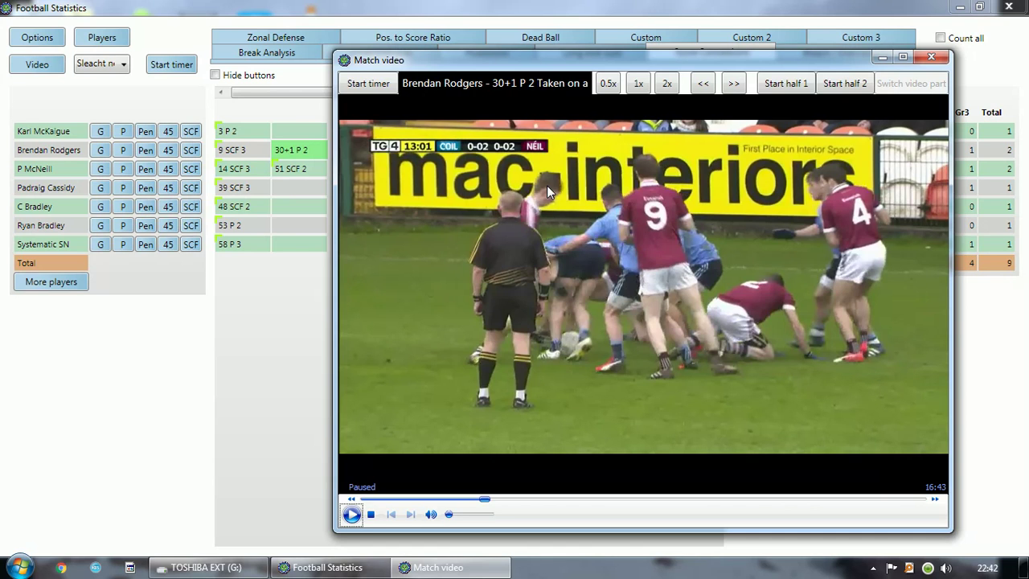
click(351, 514)
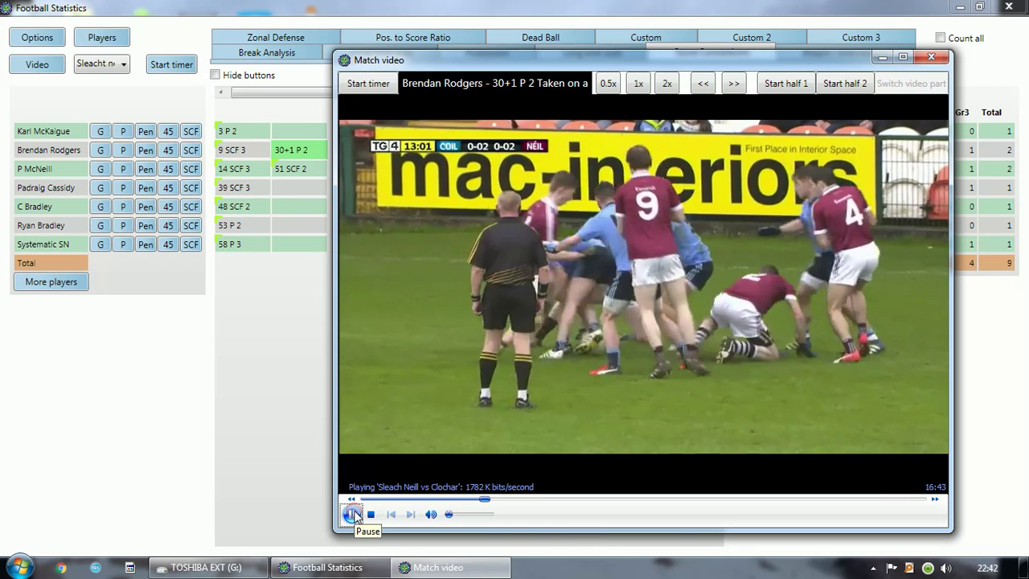
click(351, 515)
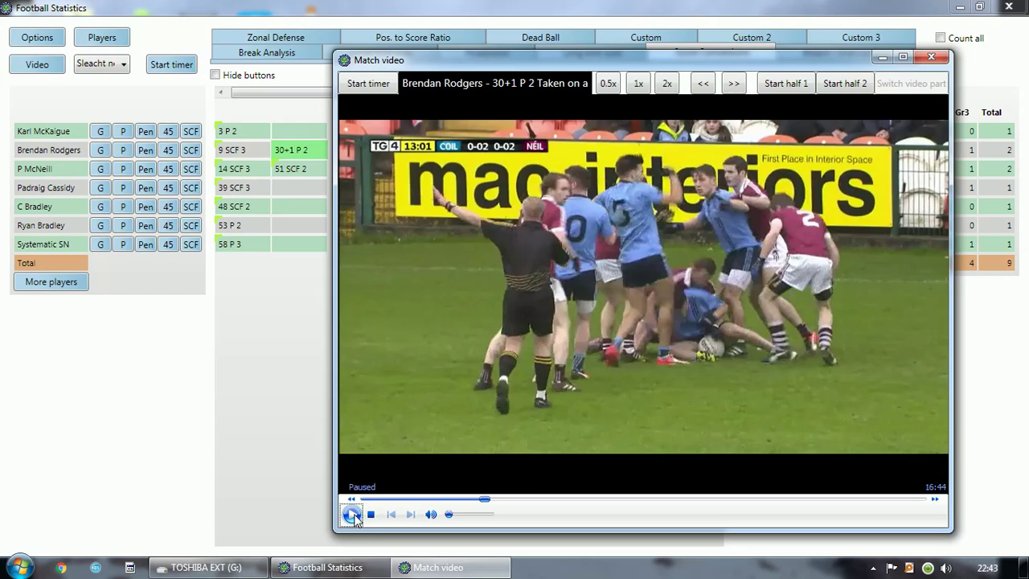
Step: Play on from the foul at 2x speed to watch the resulting free kick, pausing at the kick and at the goalposts
click(355, 517)
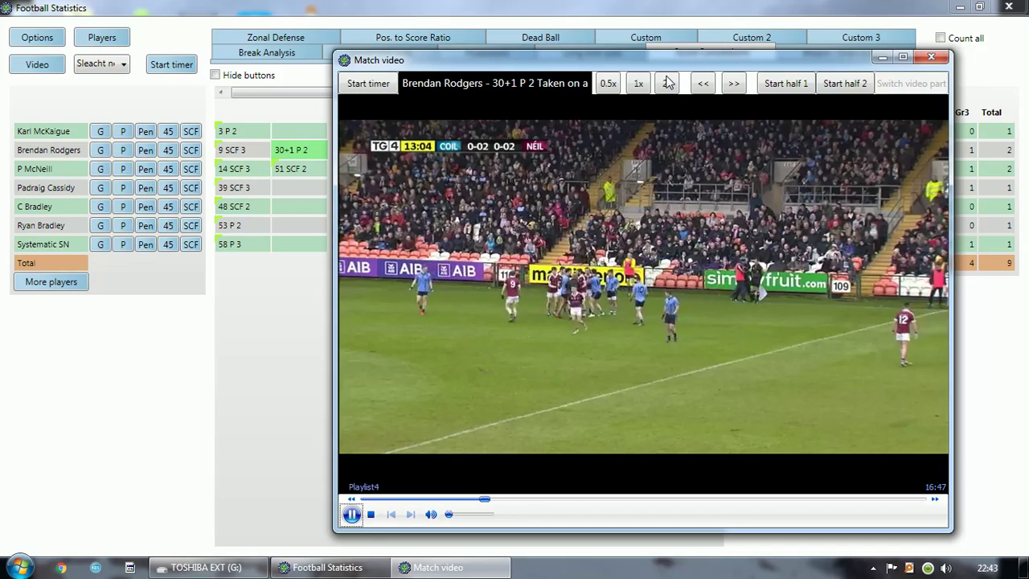
click(666, 83)
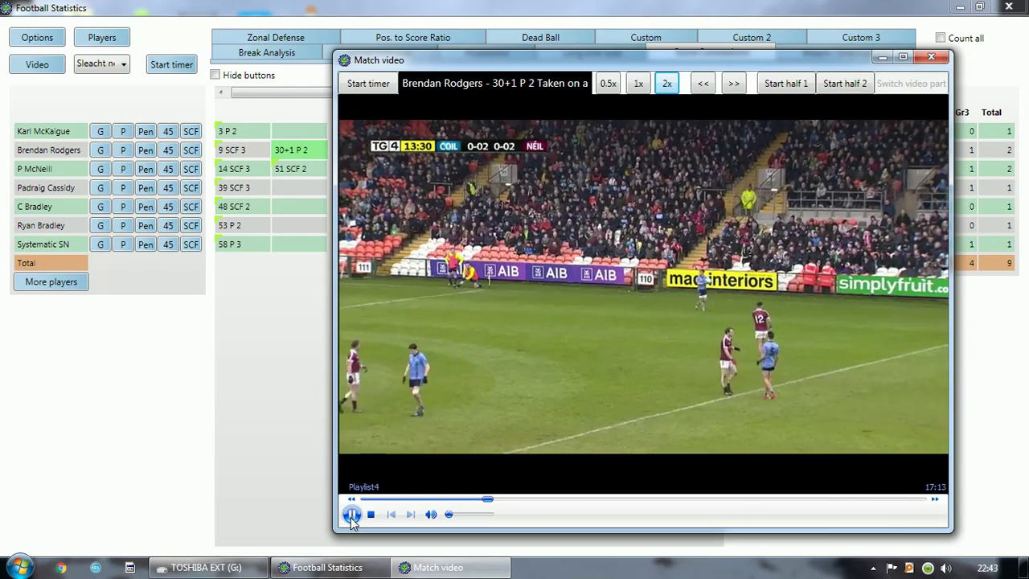
click(351, 514)
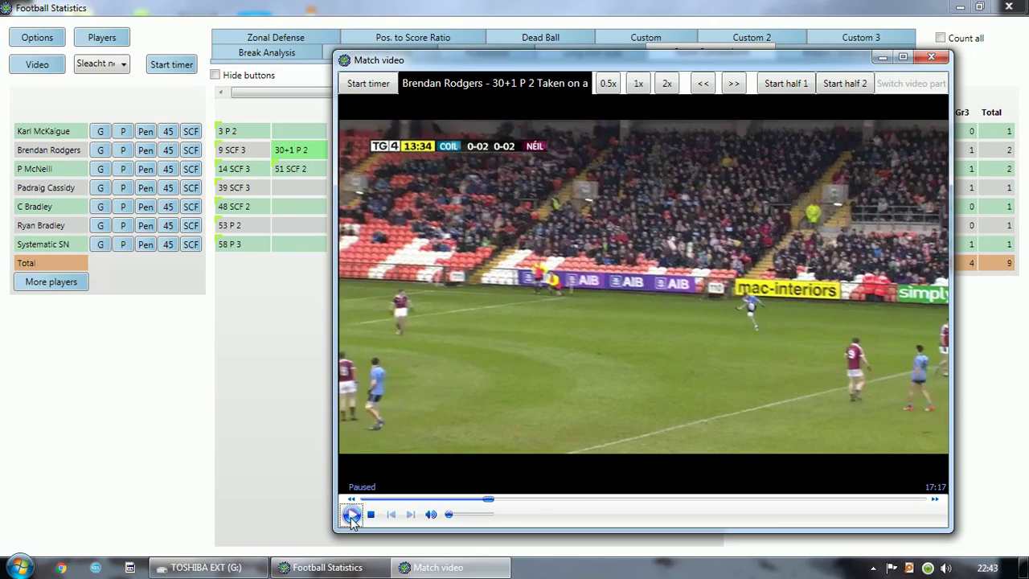
click(352, 515)
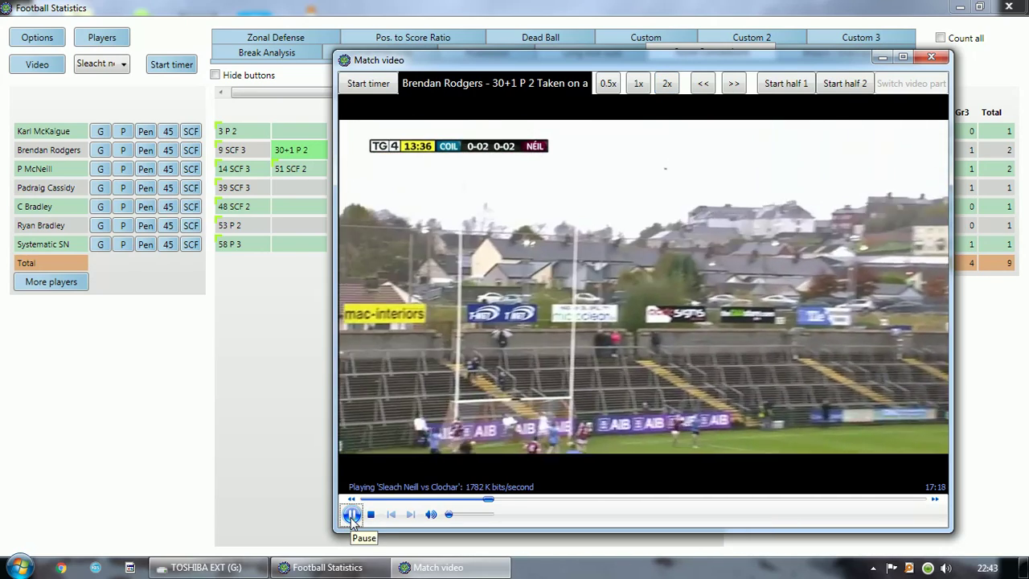
click(351, 514)
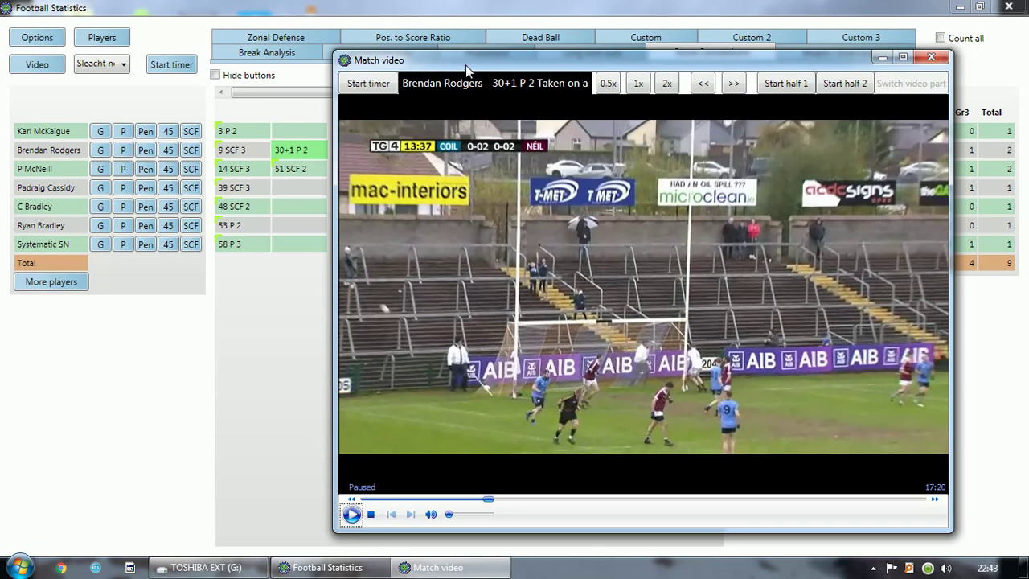
Step: Open match 16, Dublin vs Mayo at Croke Park, All Ireland (football), pause its video and move the video window off the grade columns
mouse_move(466, 66)
mouse_down()
mouse_move(479, 57)
mouse_move(469, 59)
mouse_up()
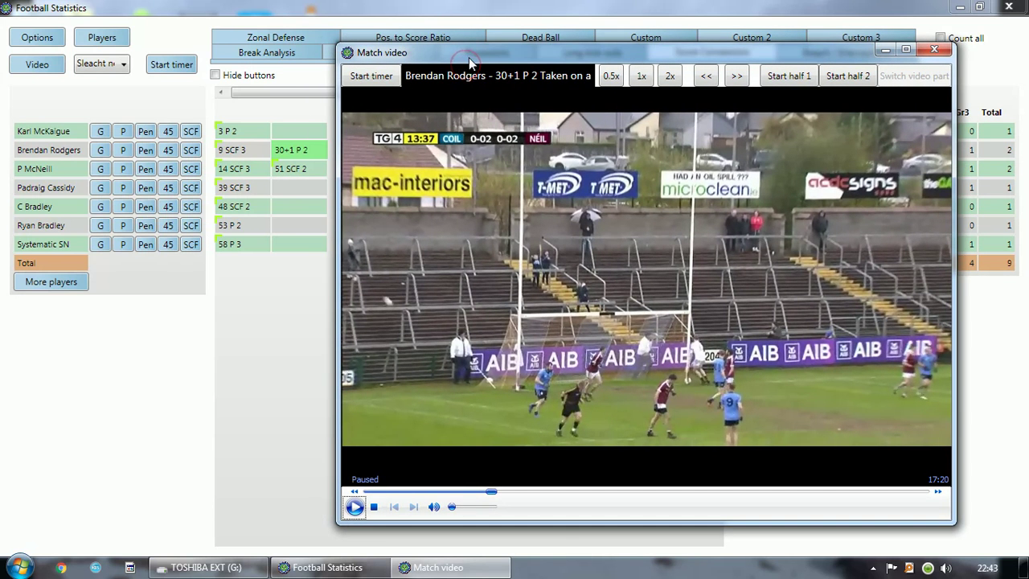
click(35, 40)
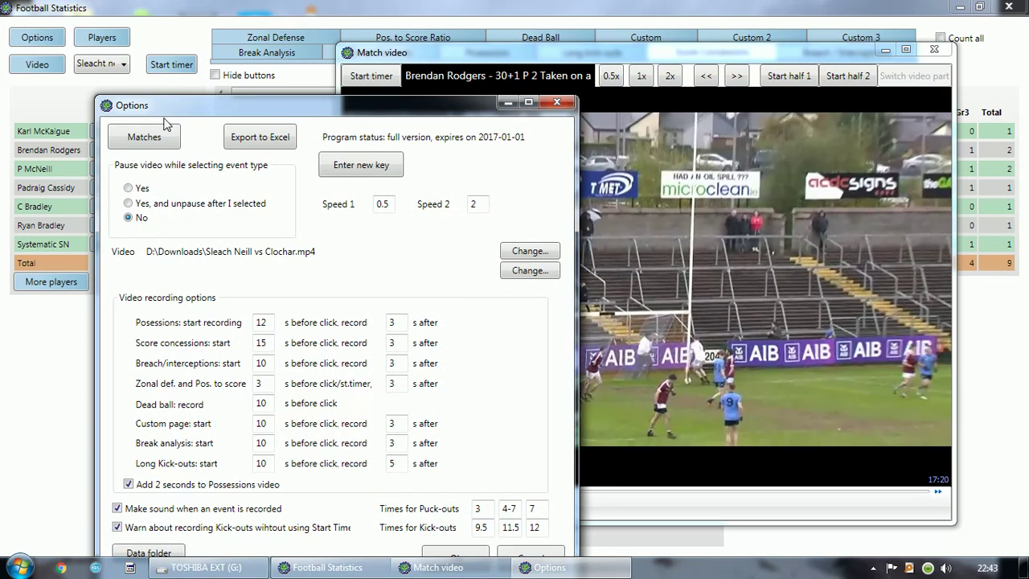
click(145, 138)
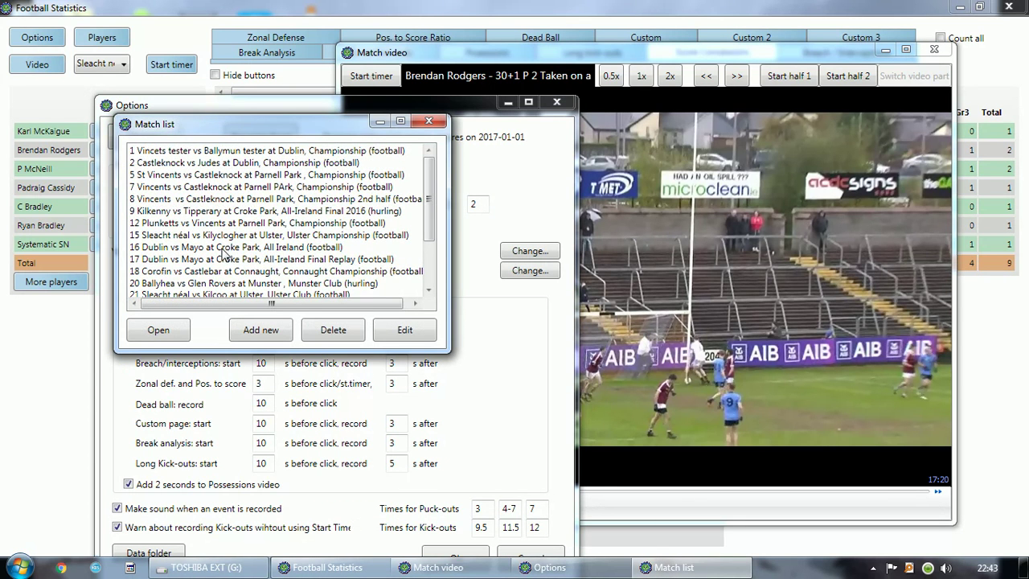
click(213, 248)
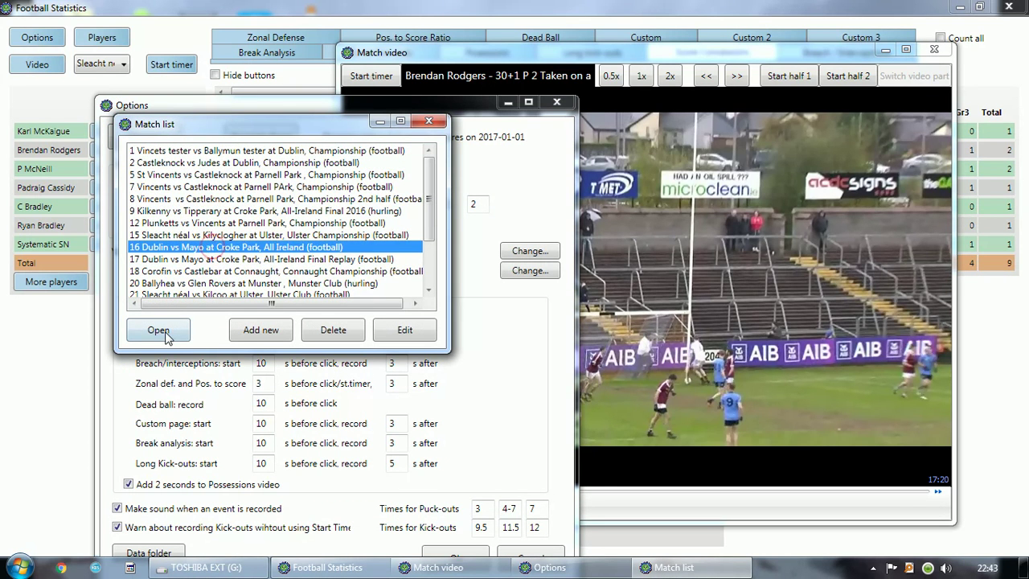
click(165, 332)
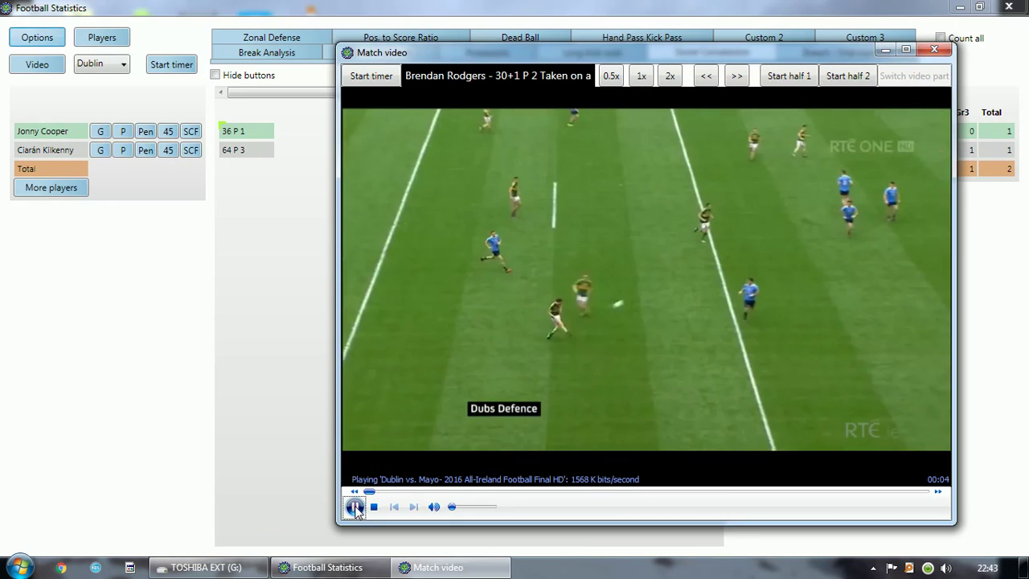
click(354, 507)
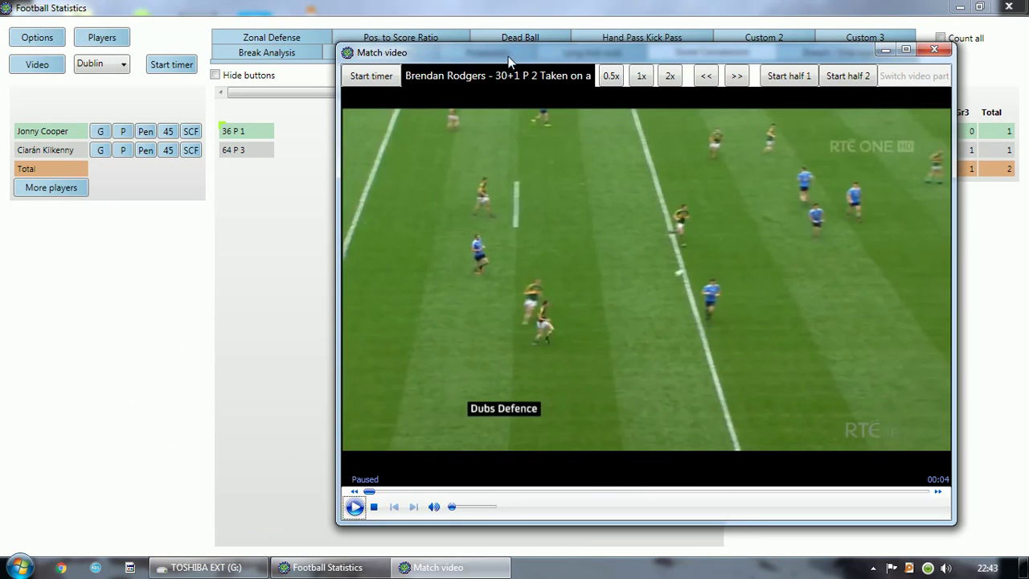
drag(508, 62, 458, 51)
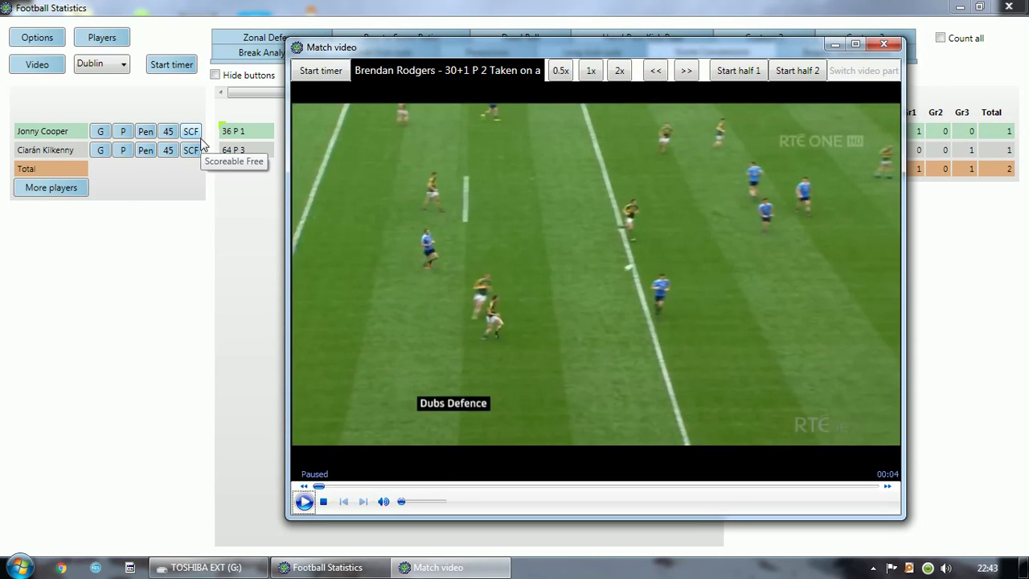
Step: Play Dublin's "64 P 3" concession clip, restart it at 1x speed and pause at the opening of the Mayo attack
click(246, 154)
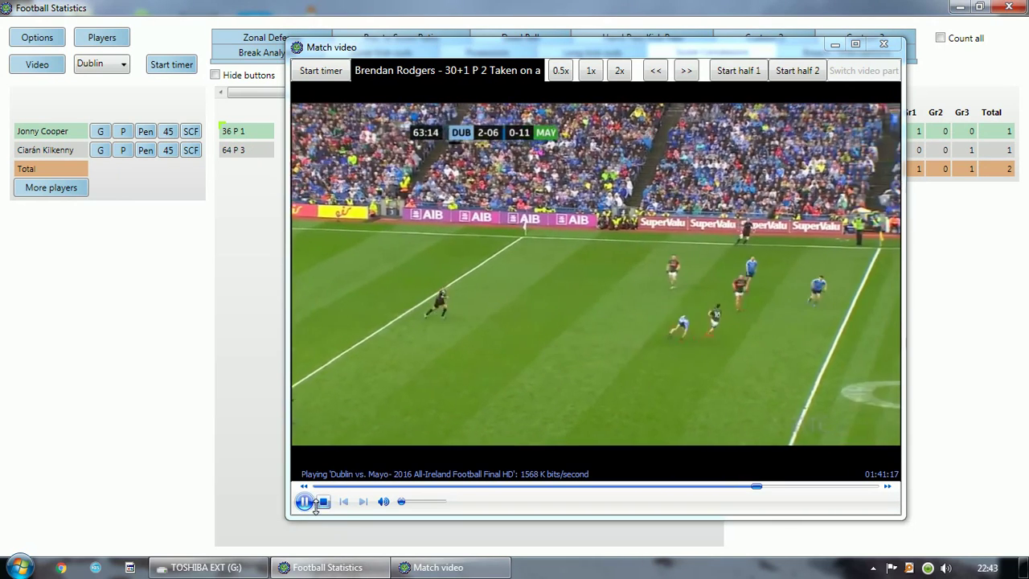
click(305, 501)
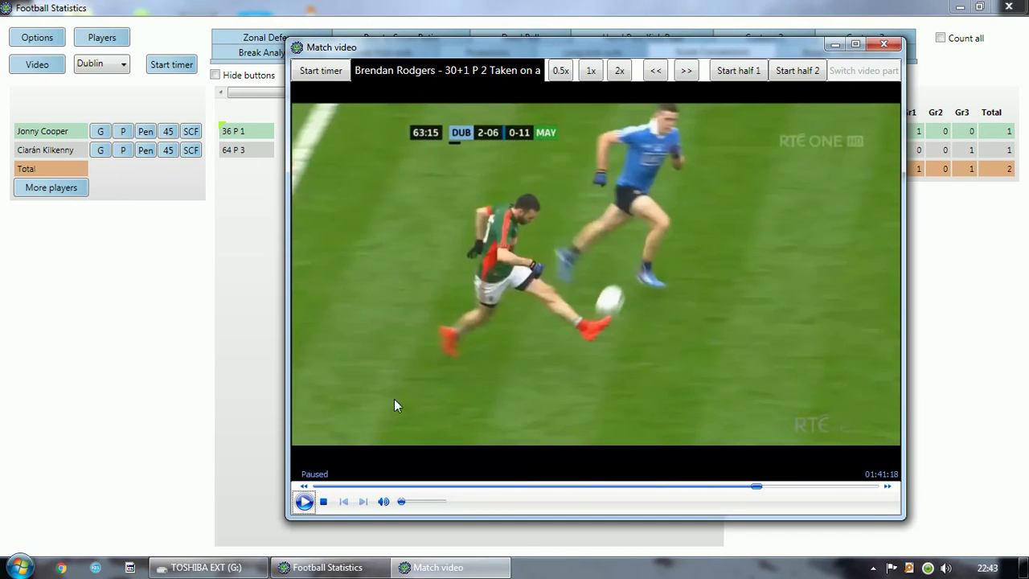
click(589, 71)
click(242, 154)
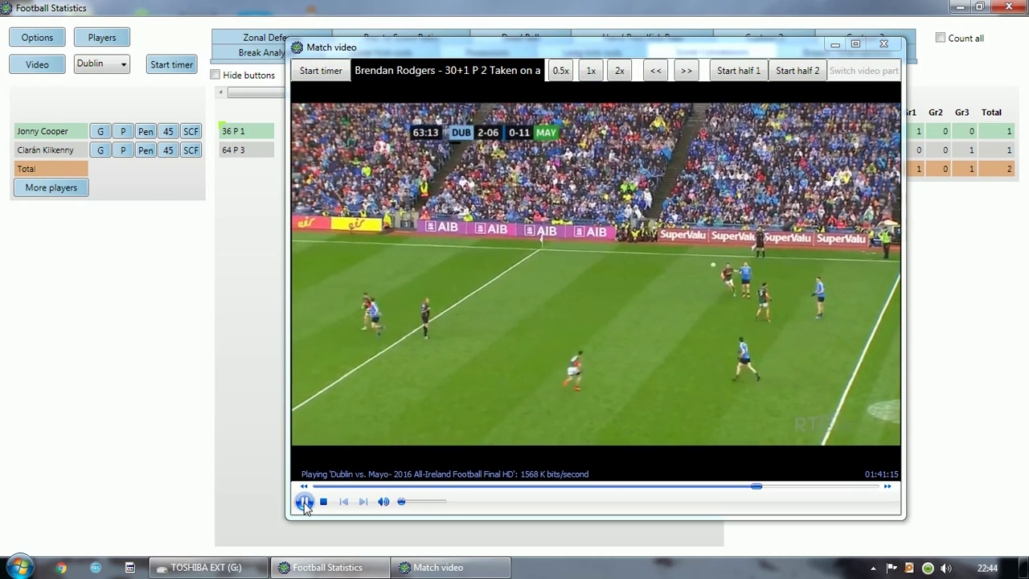
click(305, 502)
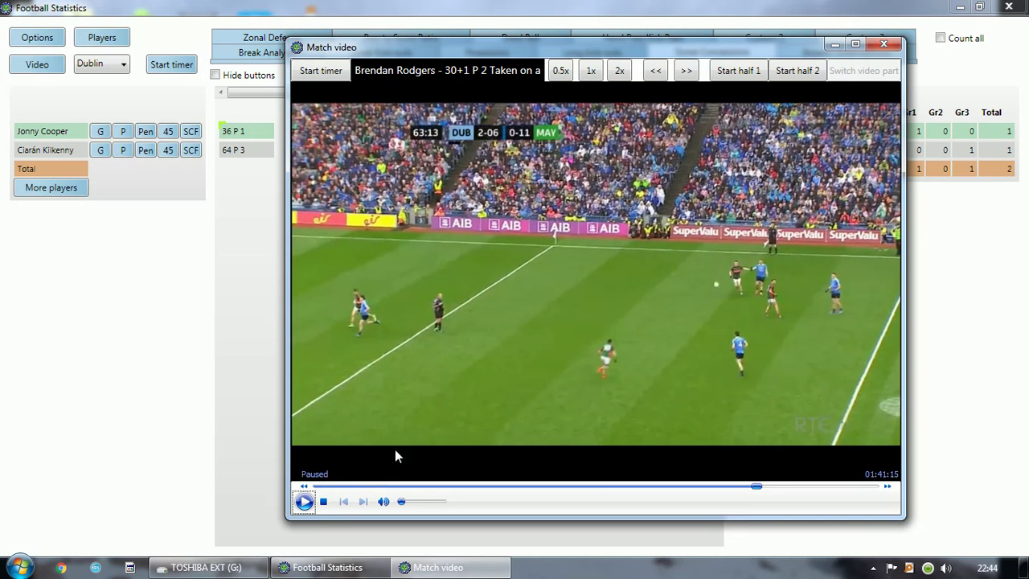
Step: Examine the build-up in the "64 P 3" clip from the challenge to the forward kick pass, pausing at each phase
click(304, 501)
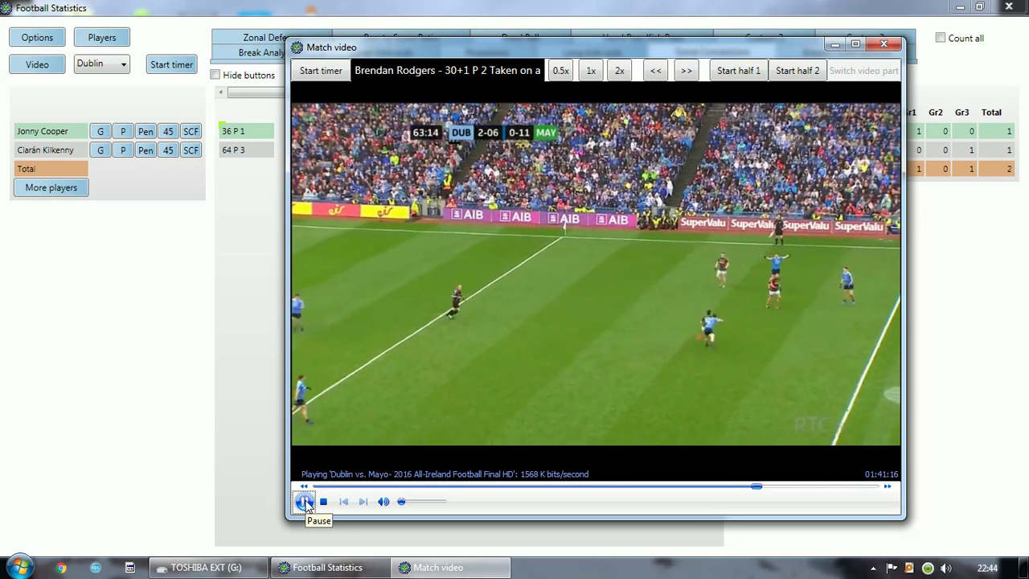
click(305, 501)
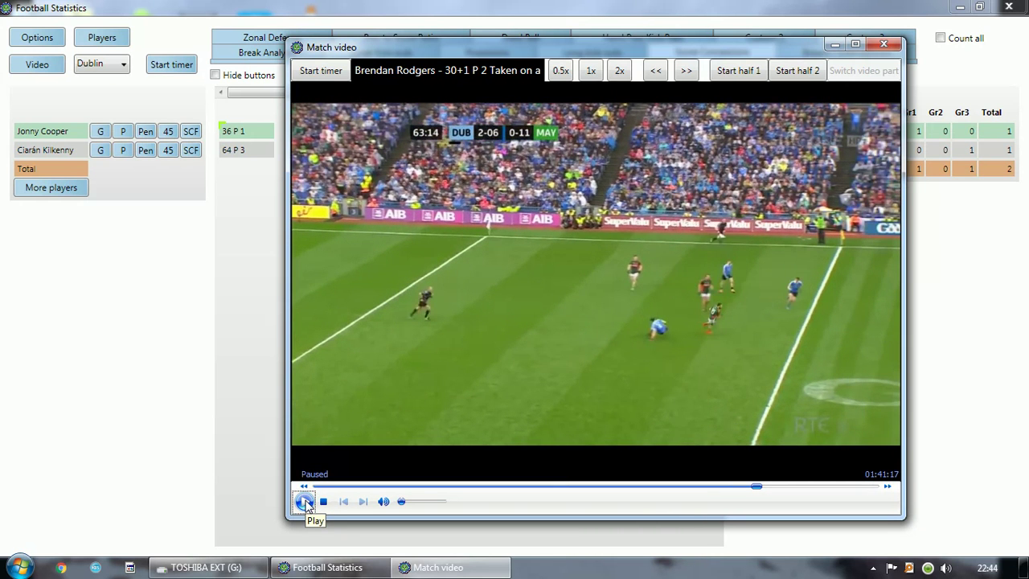
click(304, 502)
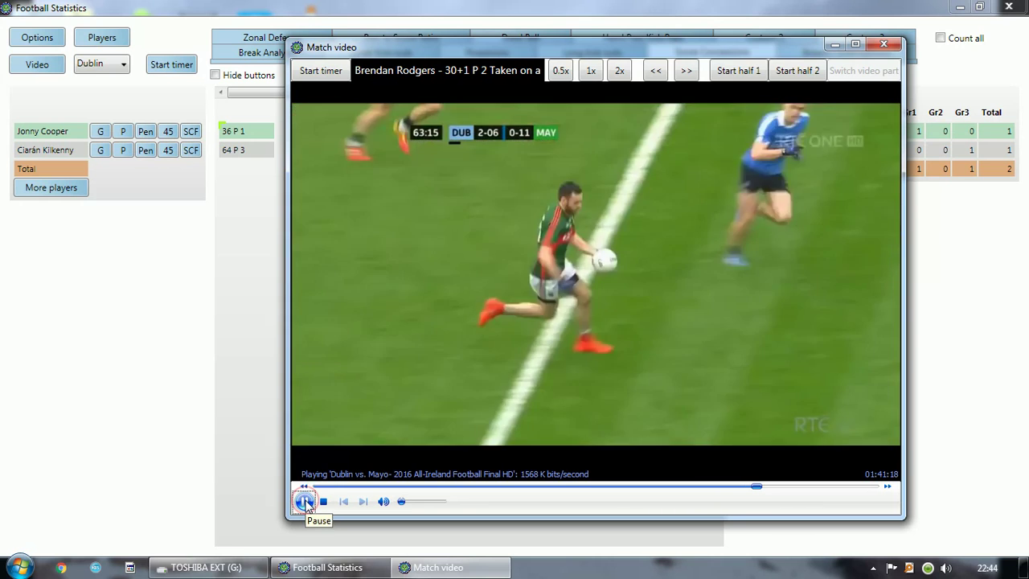
click(305, 502)
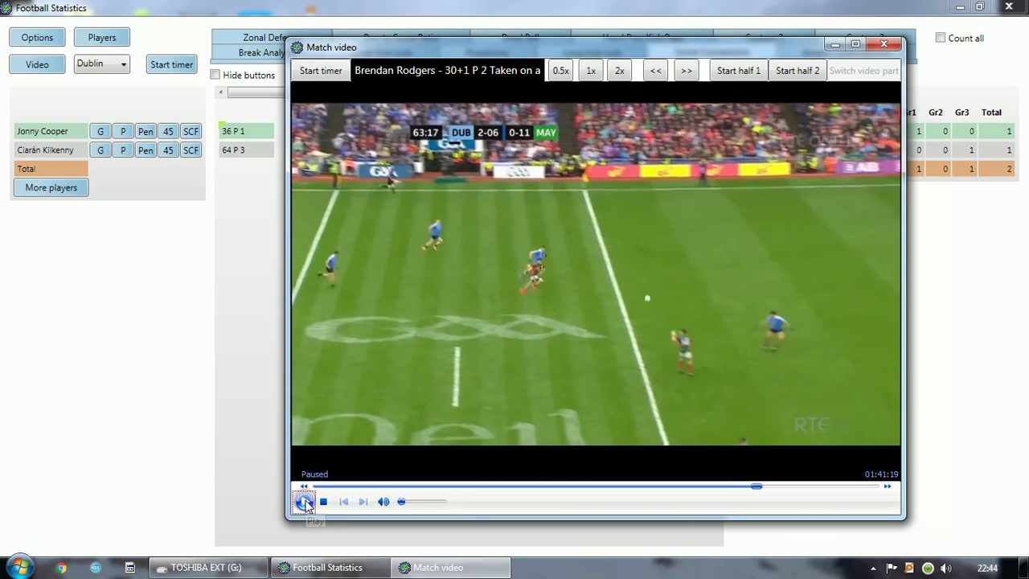
click(305, 501)
click(304, 502)
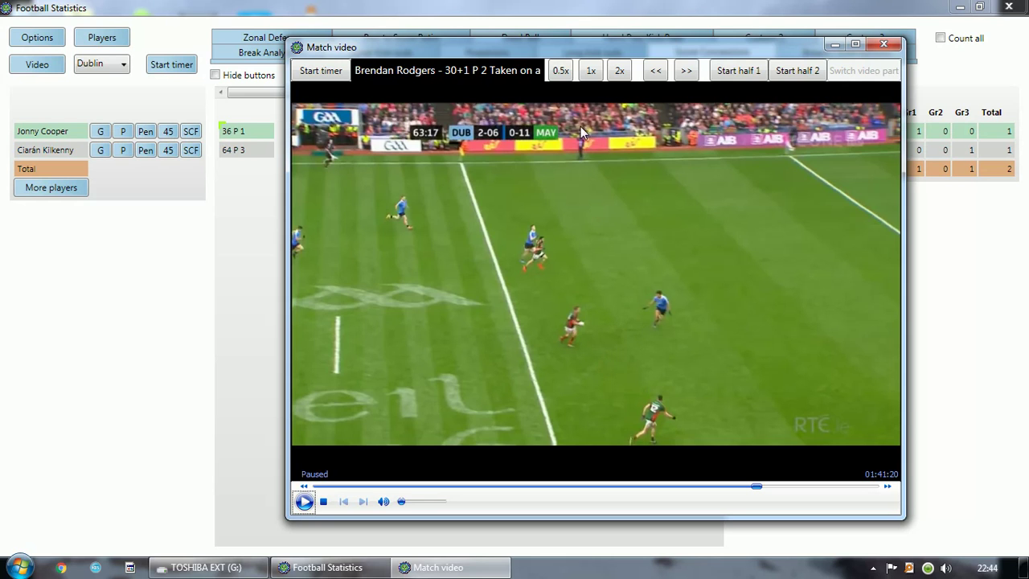
Step: Follow the Mayo attack at 0.5x speed, pausing as the ball carrier passes and as the supporting runner breaks past midfield
click(590, 71)
click(561, 71)
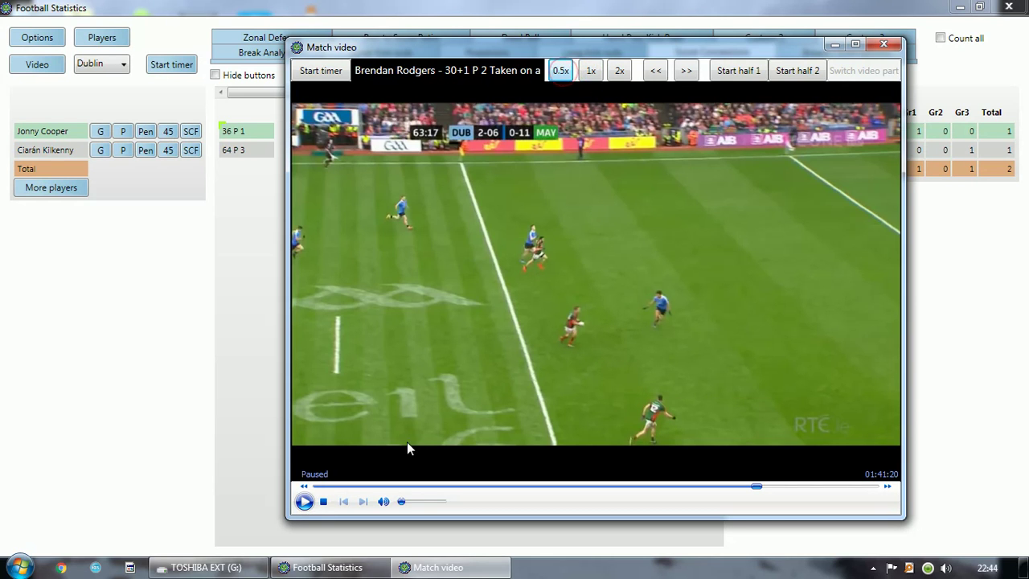
click(304, 502)
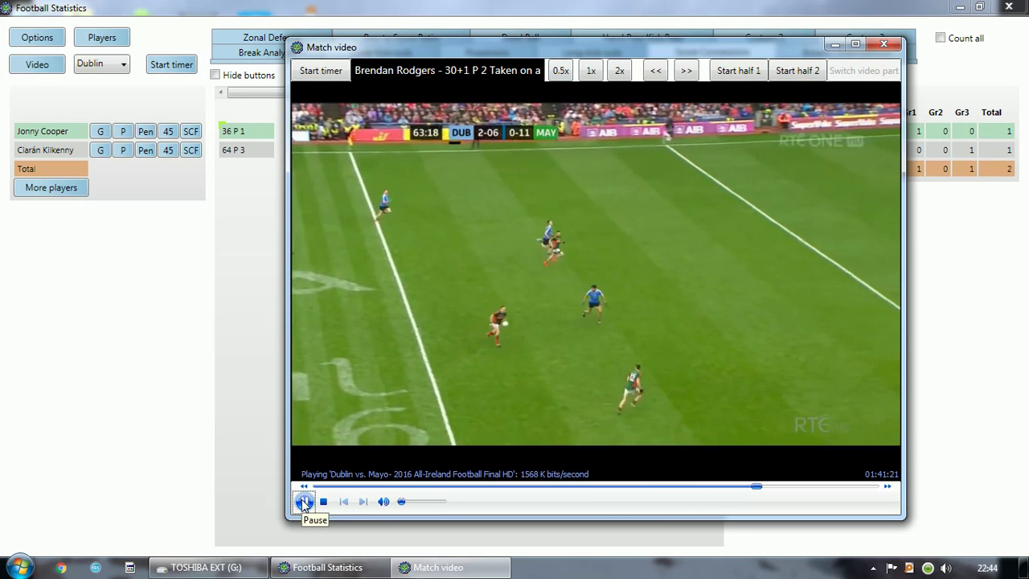
click(303, 502)
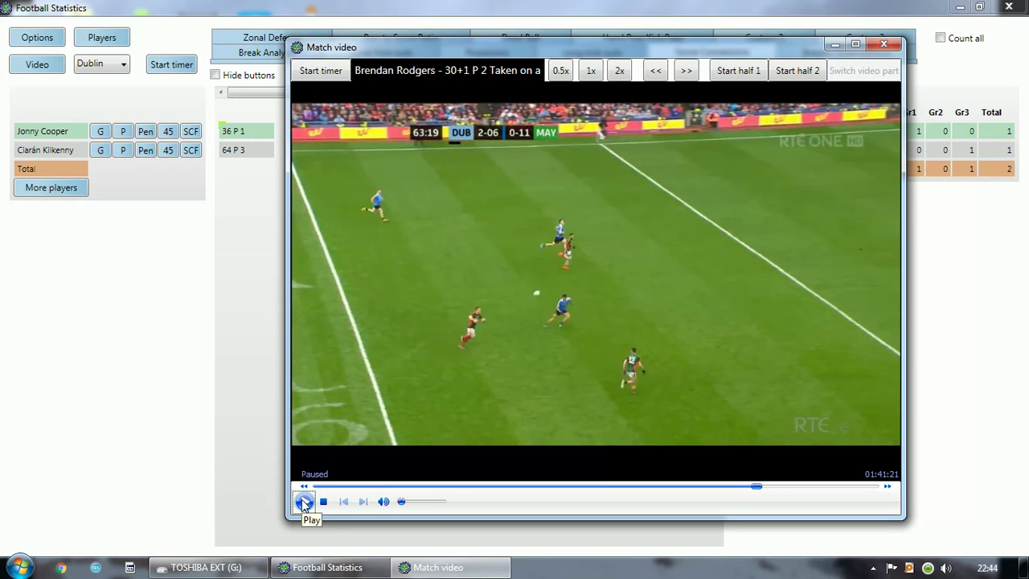
click(304, 501)
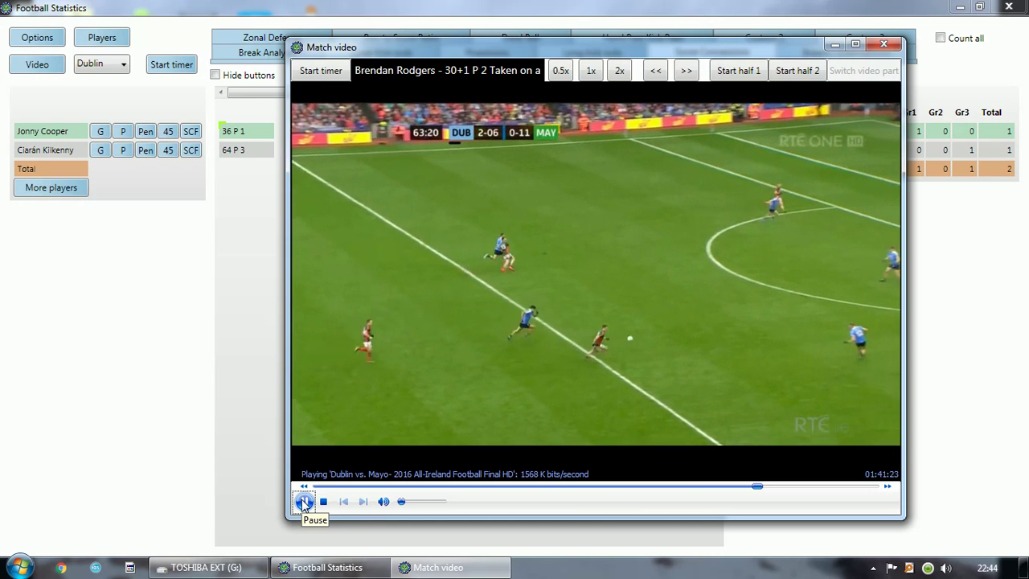
click(304, 502)
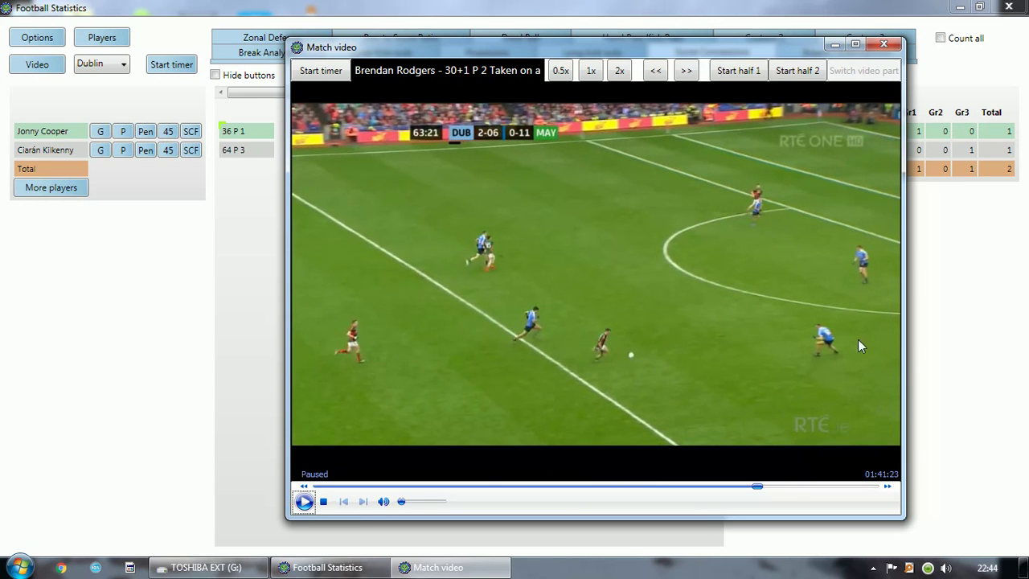
Step: Play on to the end of the Mayo attack, pausing near the Dublin goal and again at the goalposts
click(304, 502)
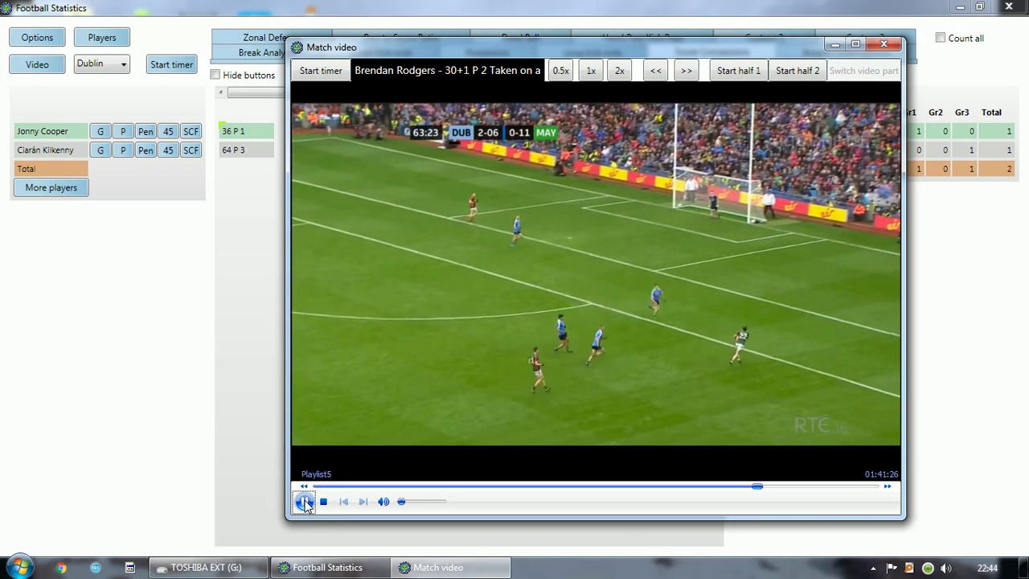
click(304, 502)
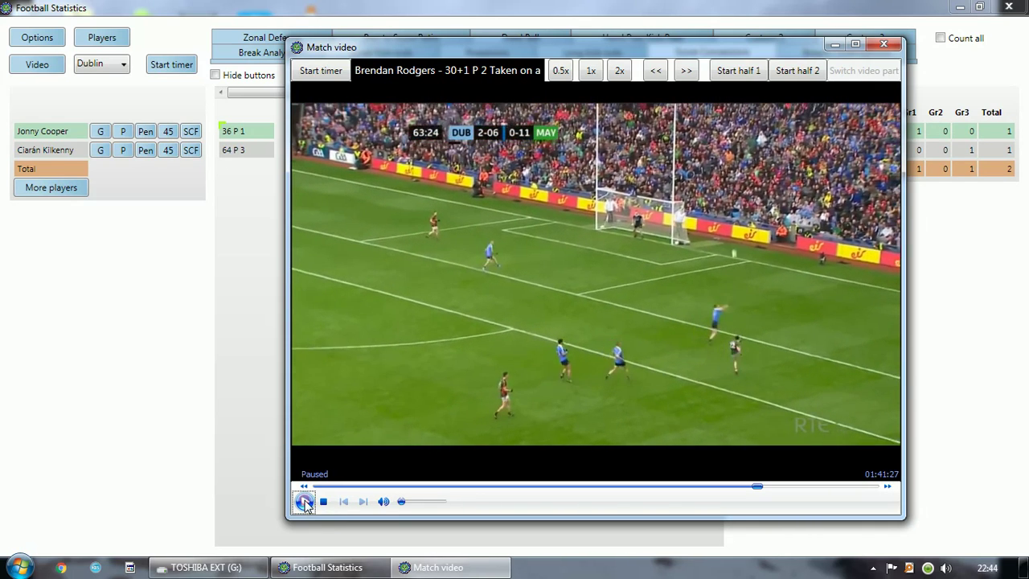
click(304, 502)
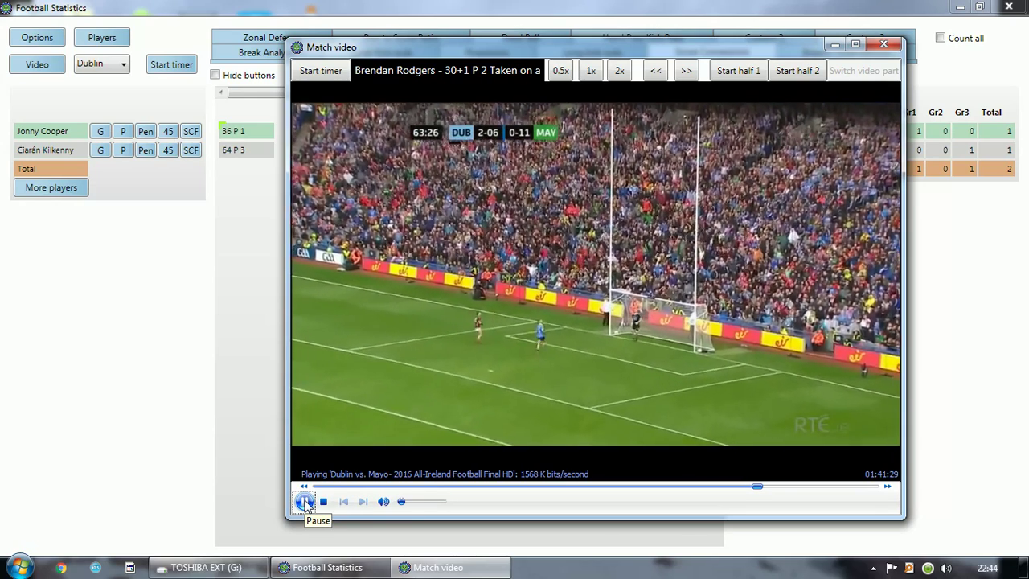
click(304, 501)
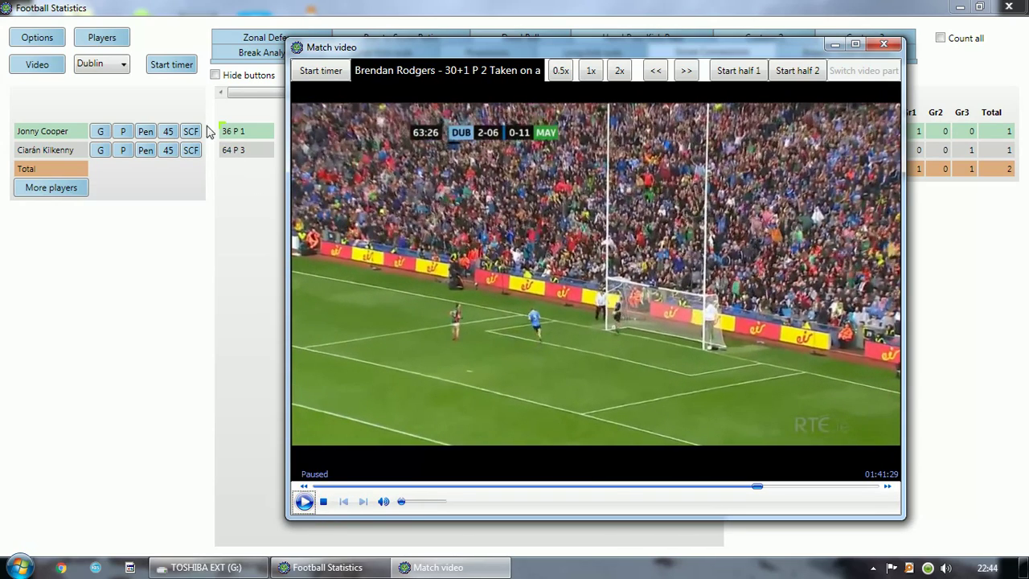
Step: Replay the "64 P 3" clip from its start, pausing at the opening play and at the challenge near the sideline
click(234, 151)
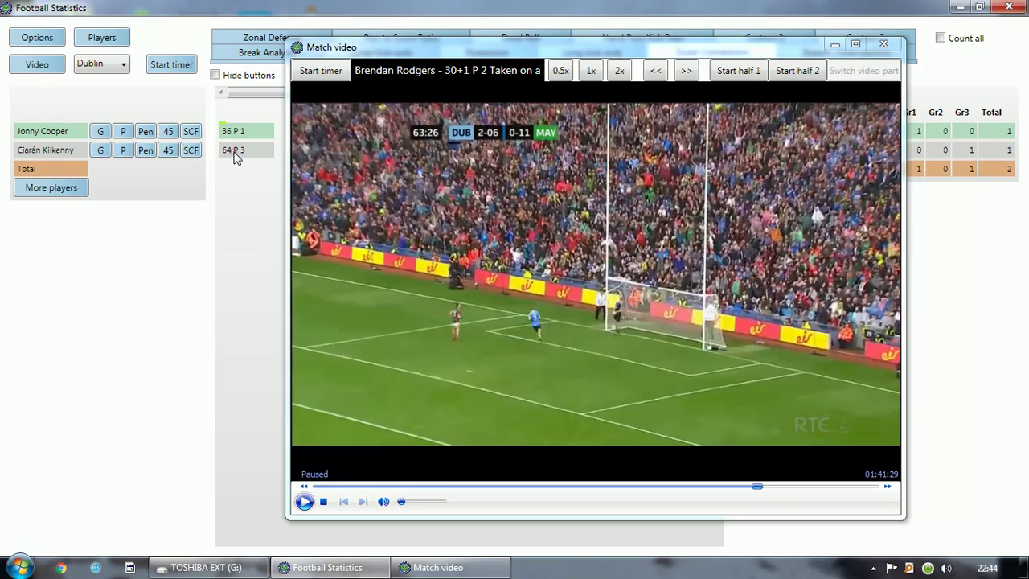
click(304, 502)
click(303, 502)
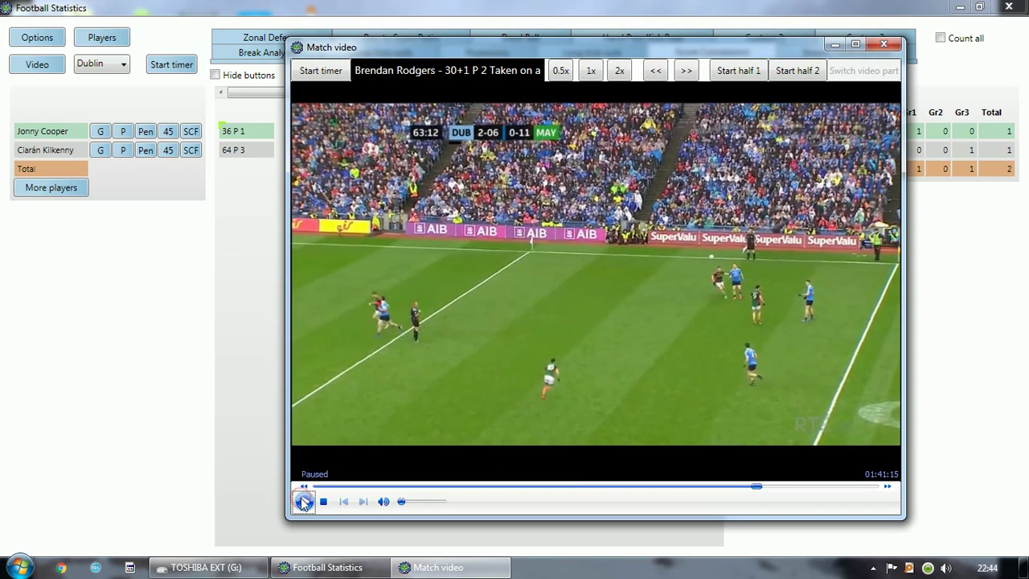
click(304, 502)
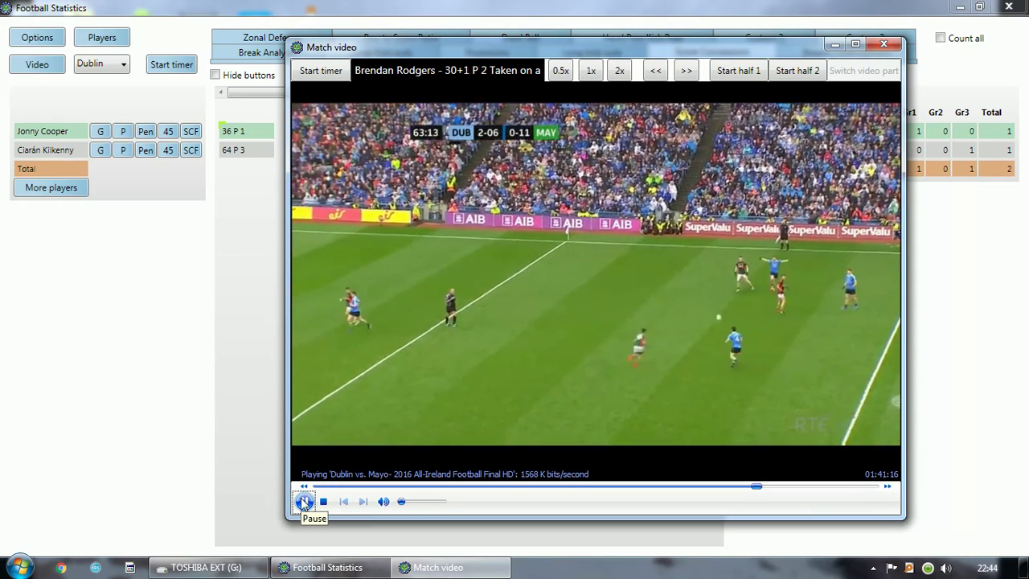
click(304, 502)
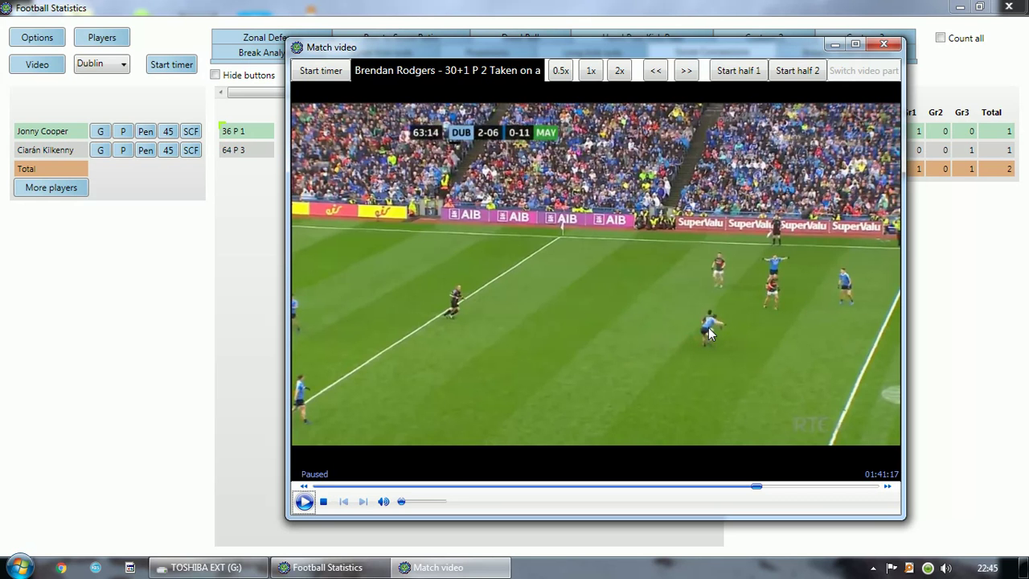
Step: Continue the "64 P 3" clip at 1x speed, pausing at the Mayo pass and at the unmarked runner's break
click(304, 502)
click(590, 71)
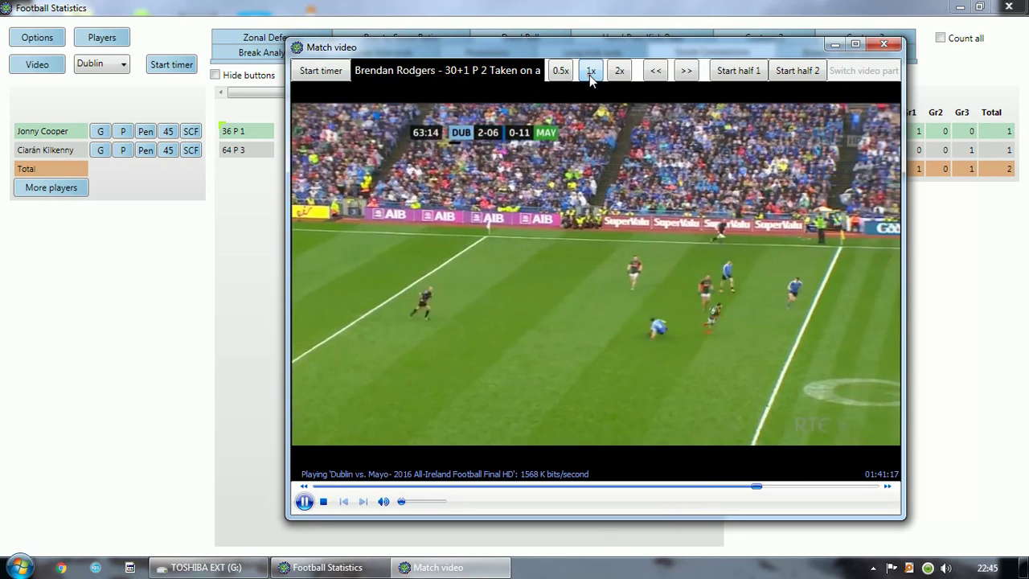
click(304, 502)
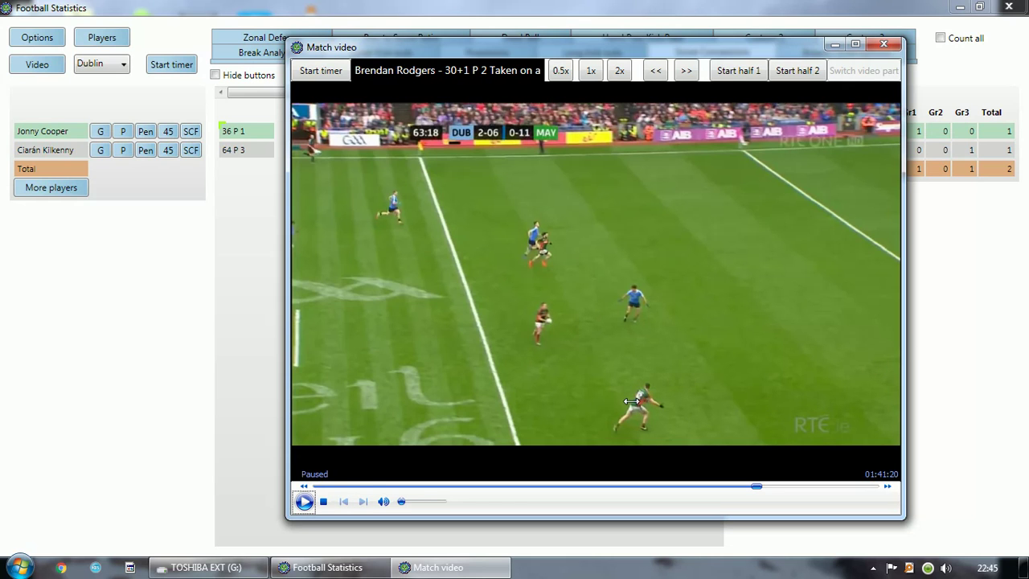
click(304, 502)
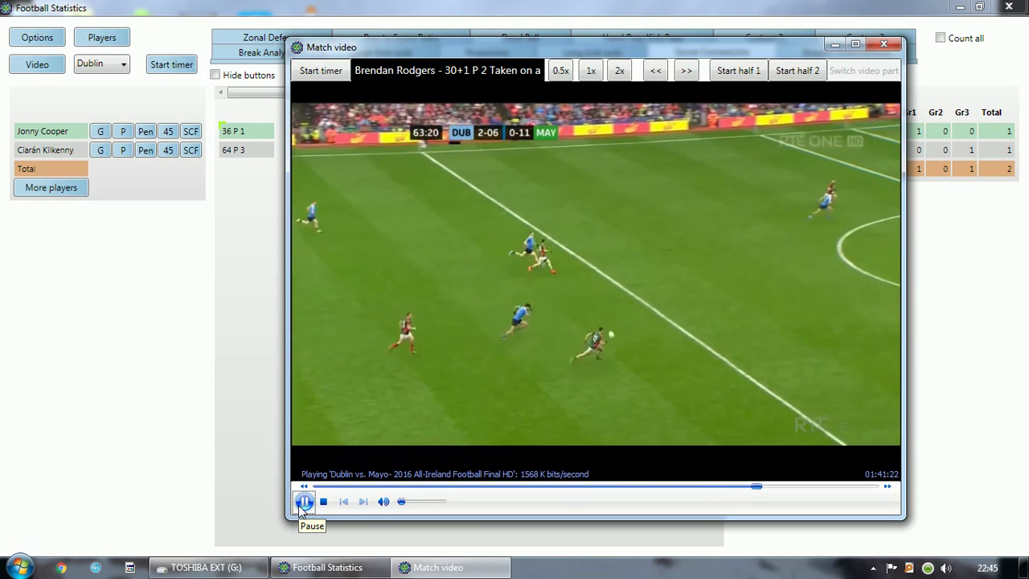
click(304, 502)
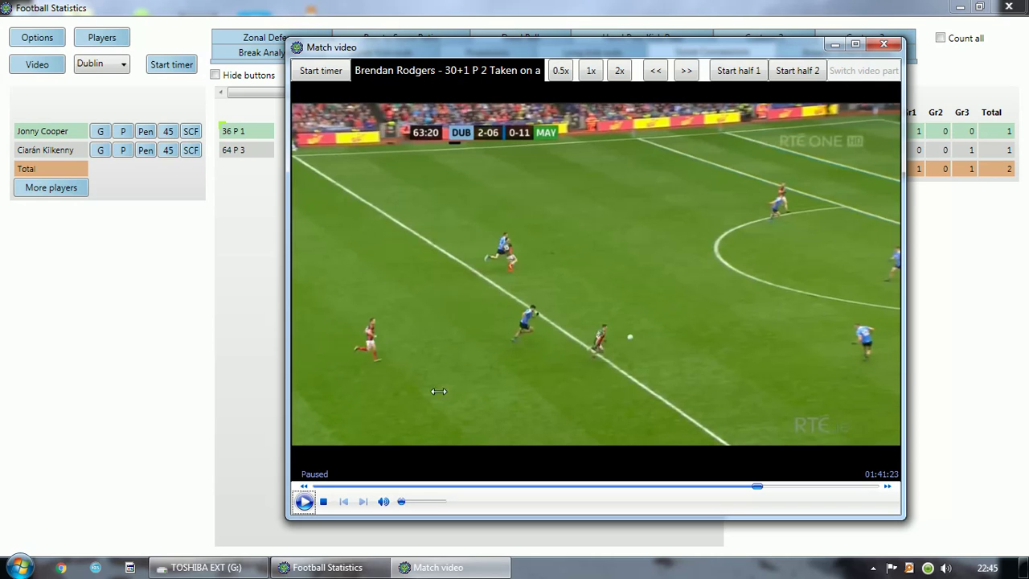
Step: Watch the rest of the "64 P 3" clip, pausing after the shot reaches the Dublin goal
click(304, 501)
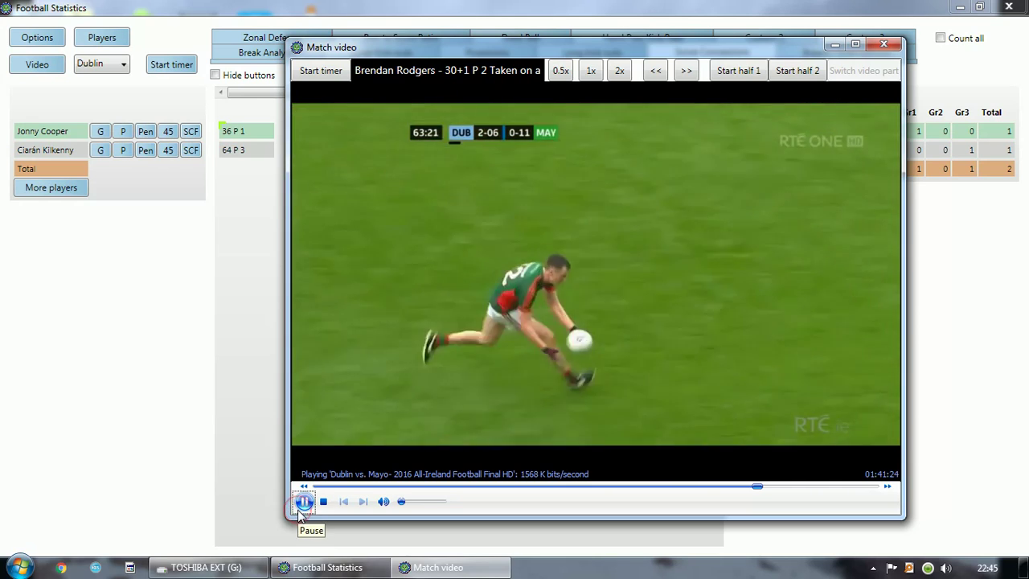
click(304, 501)
click(299, 510)
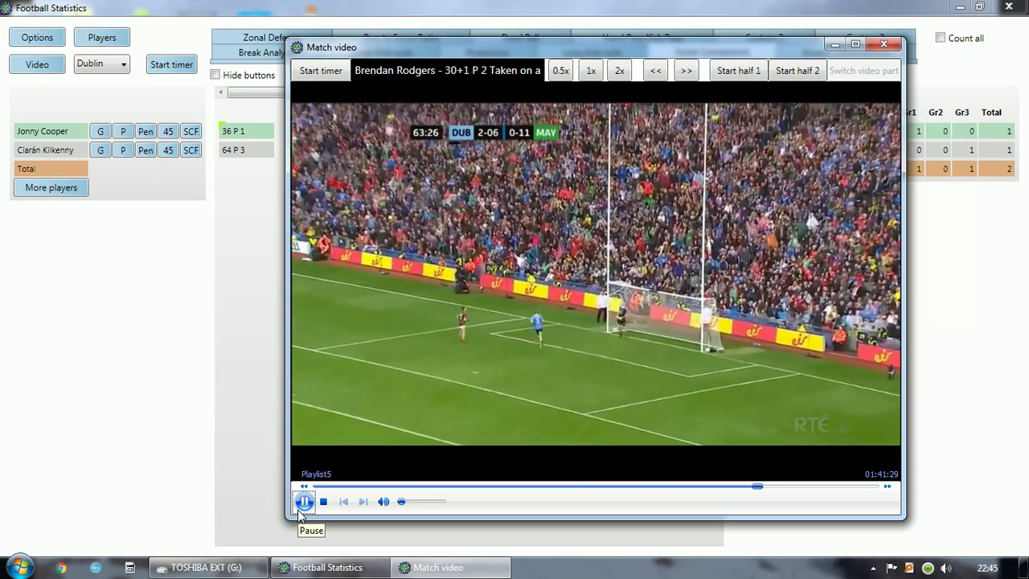
click(303, 501)
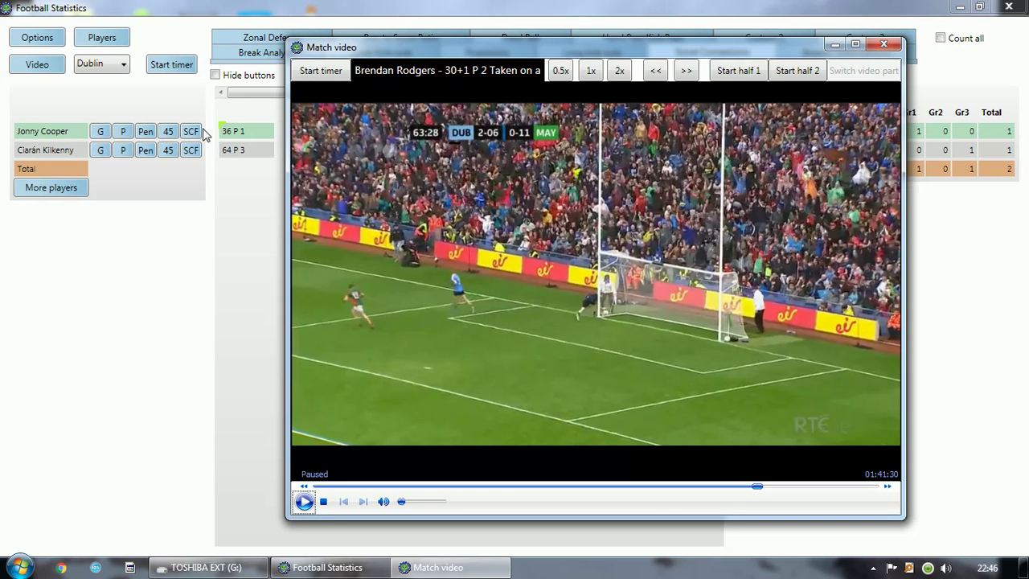
Step: Play the "36 P 1" clip, pausing repeatedly through the Mayo build-up until the ball carrier is challenged
double_click(232, 134)
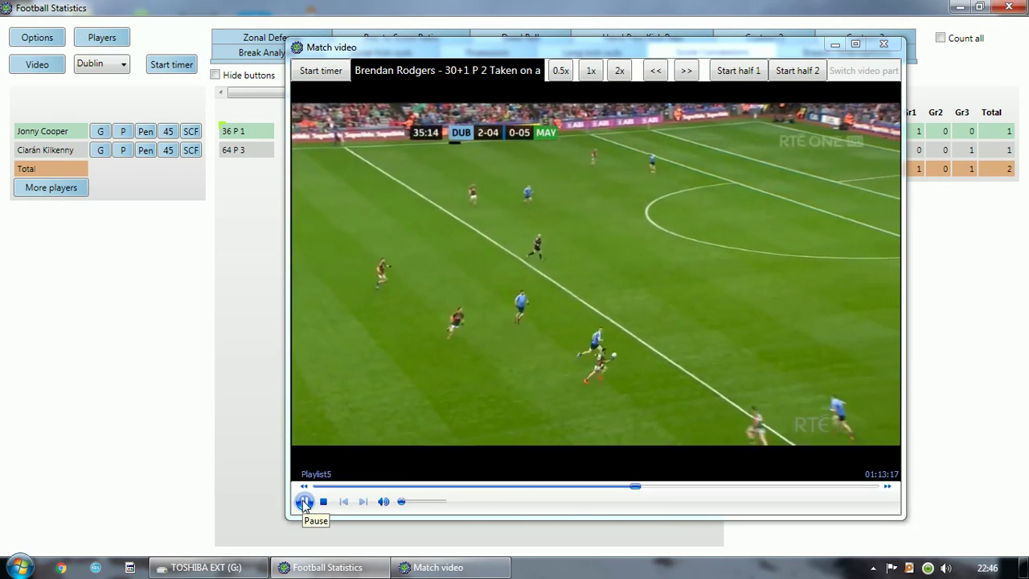
click(304, 501)
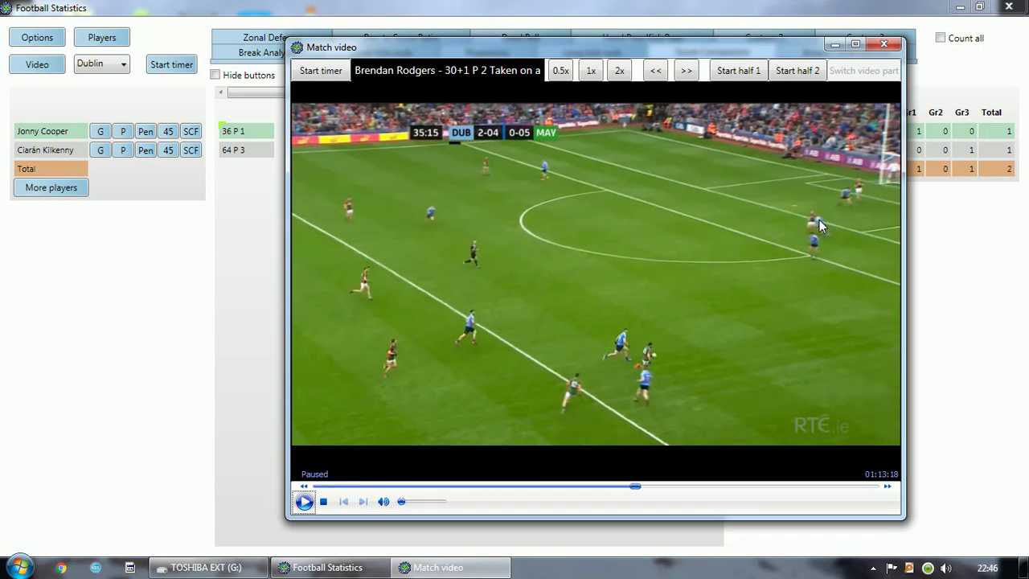
click(304, 502)
click(304, 502)
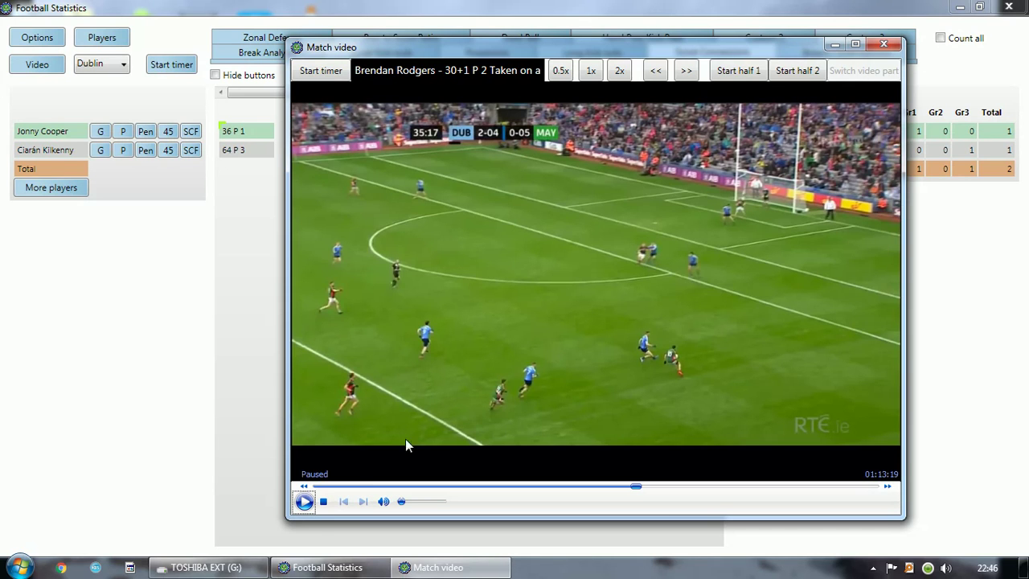
click(304, 502)
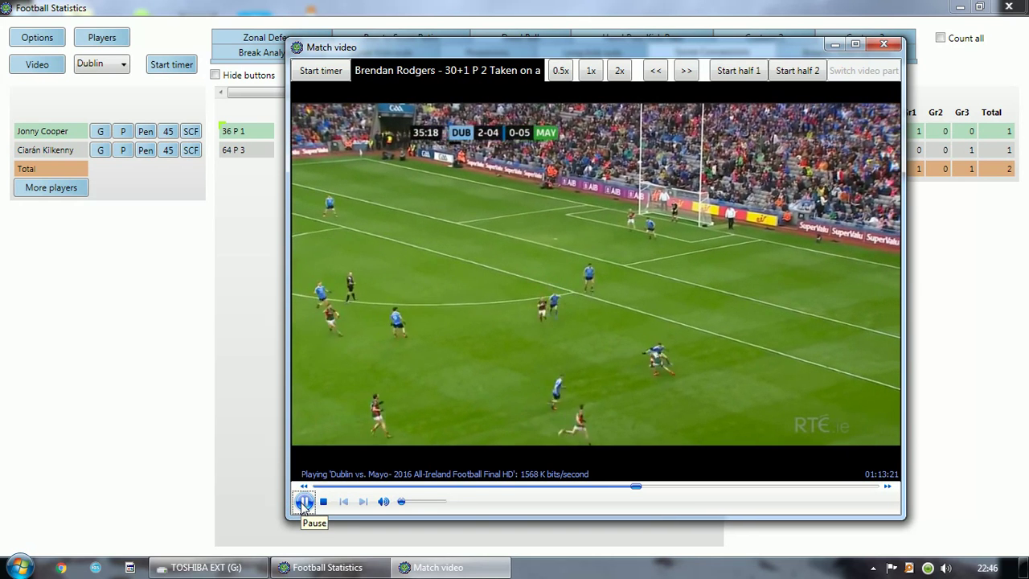
click(304, 501)
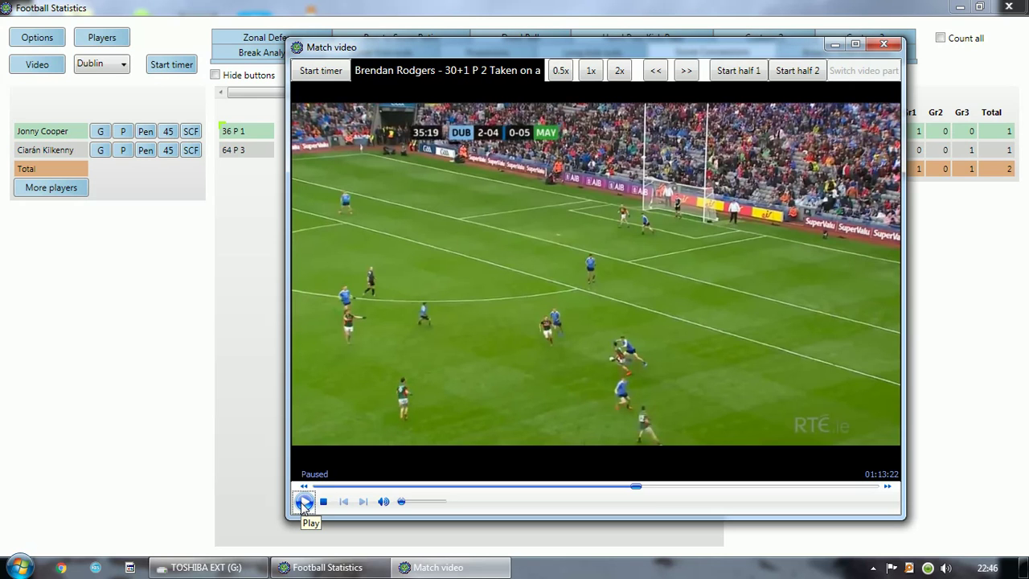
Step: Continue the "36 P 1" clip at 0.5x speed, pausing around the close challenge and again once the play reaches the Dublin goal
click(560, 71)
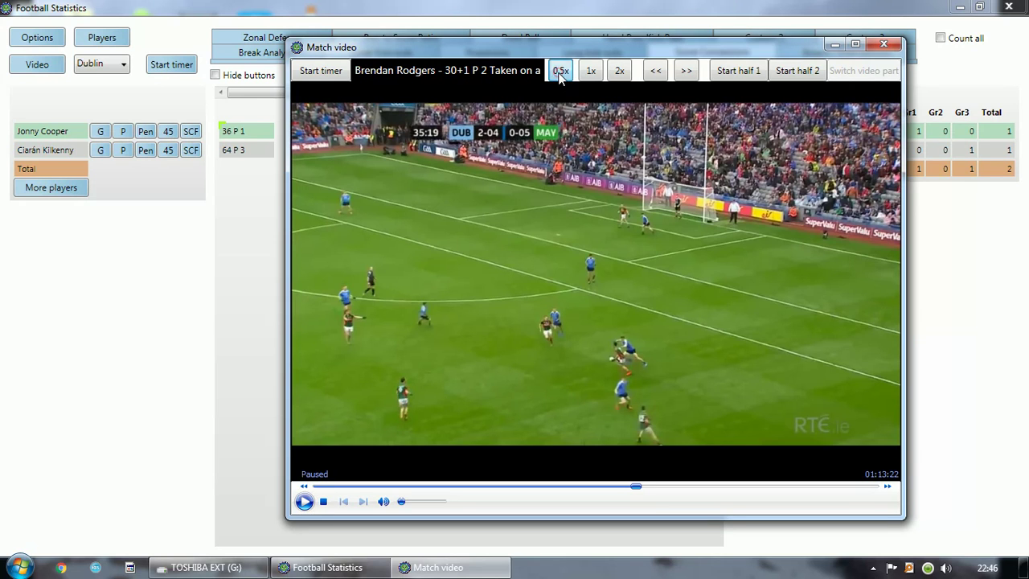
click(305, 503)
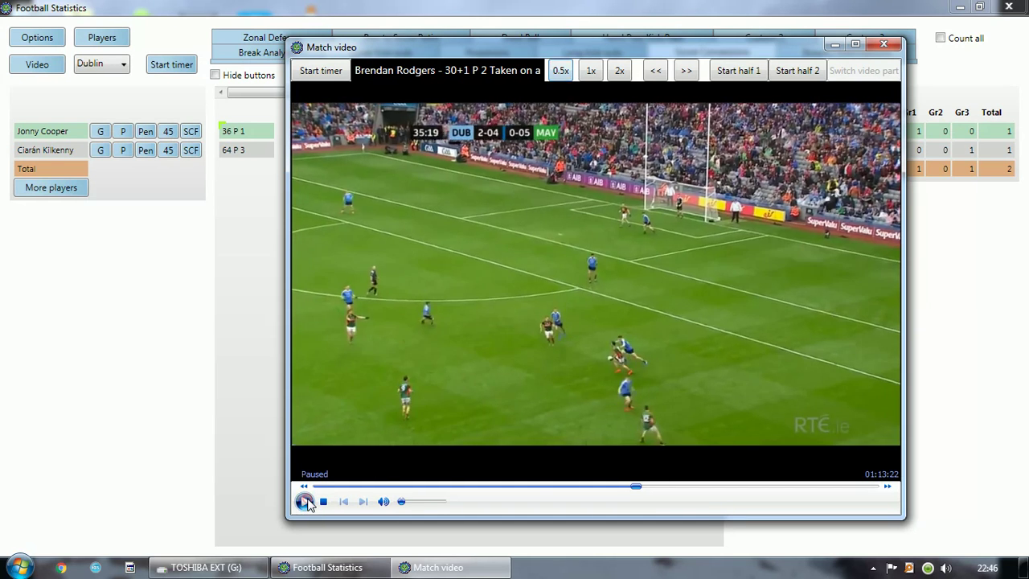
click(305, 504)
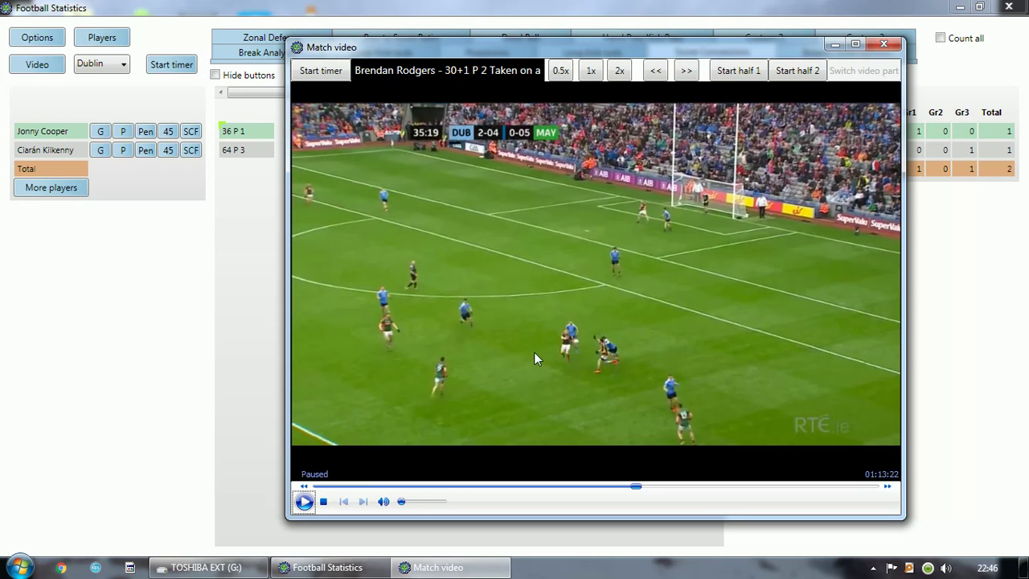
click(303, 502)
click(304, 502)
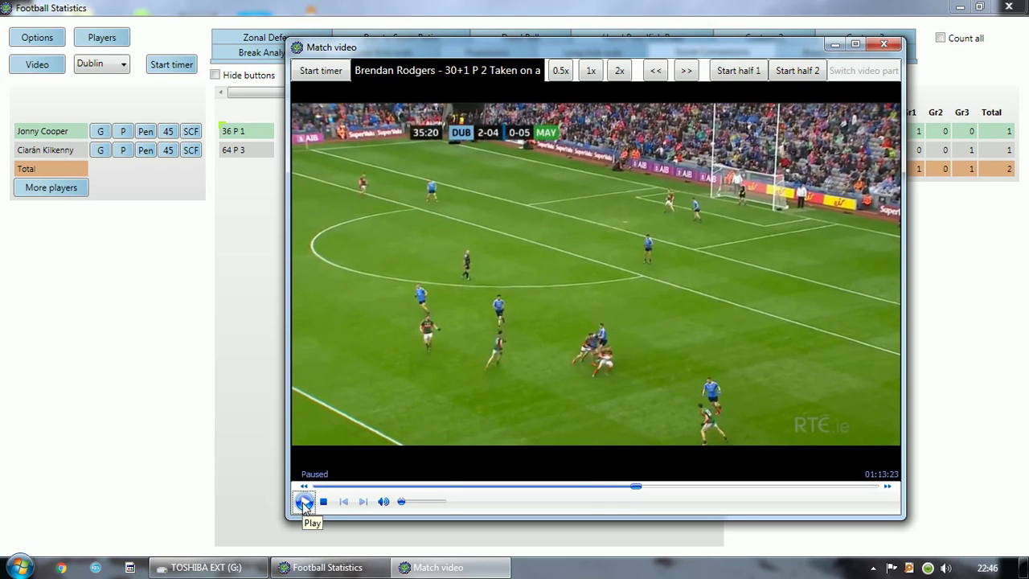
click(304, 502)
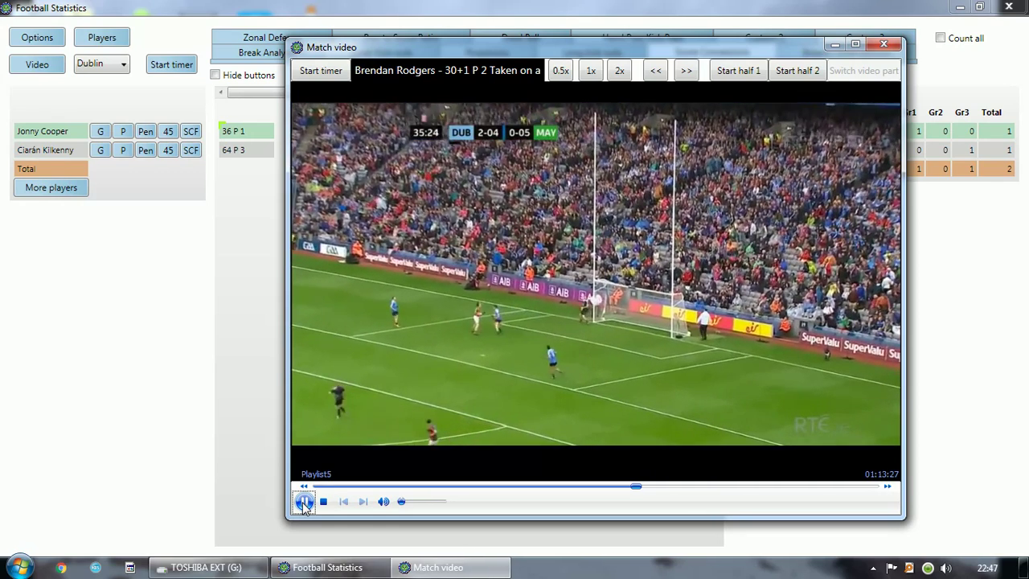
click(304, 502)
Step: Delete the "36 P 1" concession and move the Match video window clear of the player list
click(233, 131)
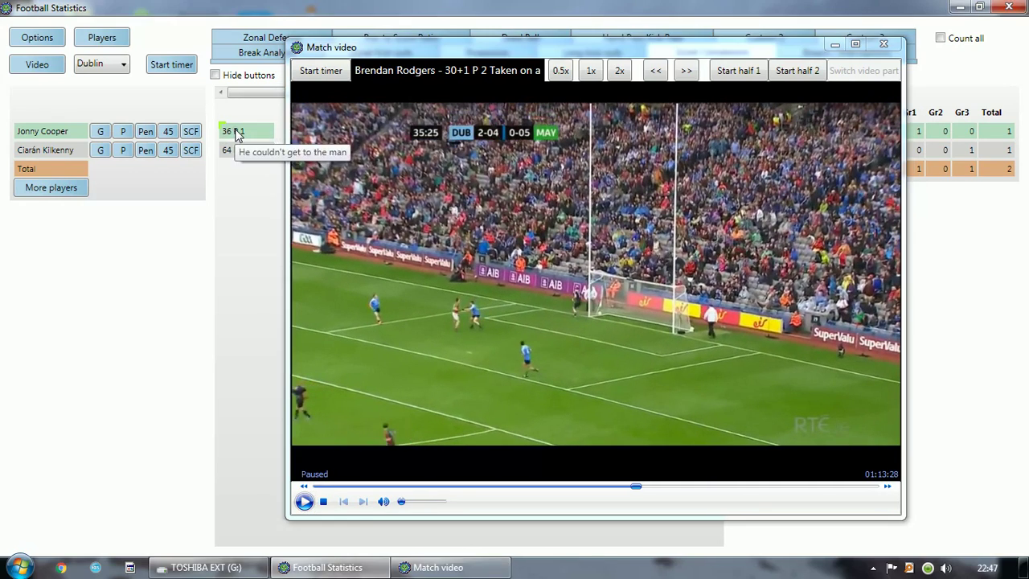
right_click(236, 133)
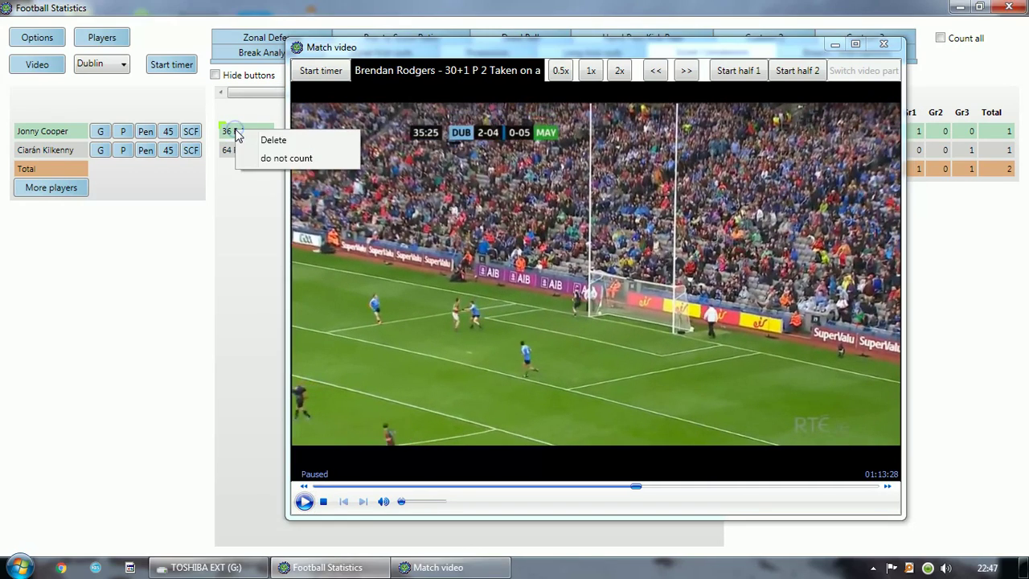
click(276, 143)
drag(450, 52, 392, 186)
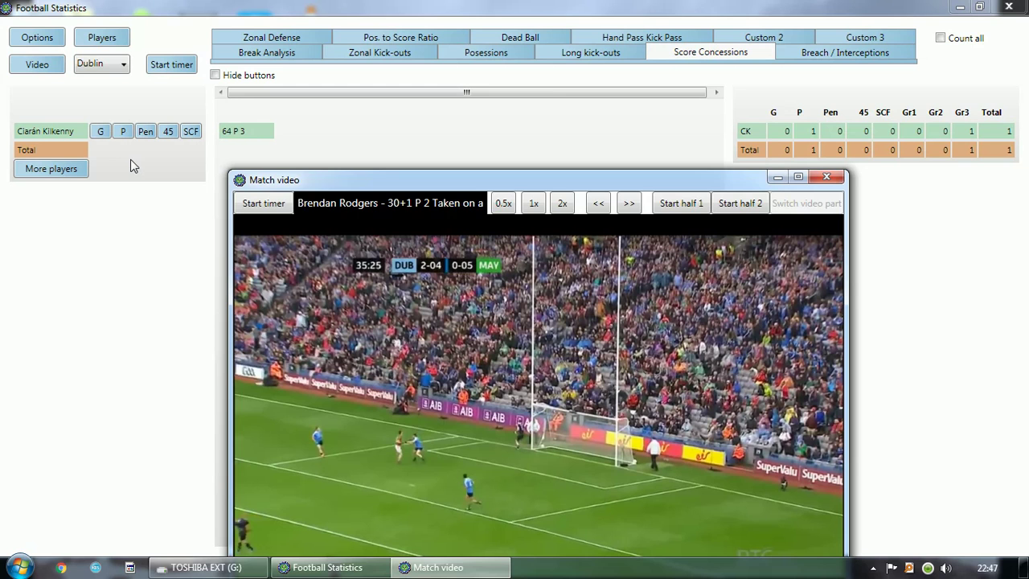
Step: Record the concession again for the same Dublin player as a Grade 1 point with the comment "Couldn't stay with the scorer"
click(57, 172)
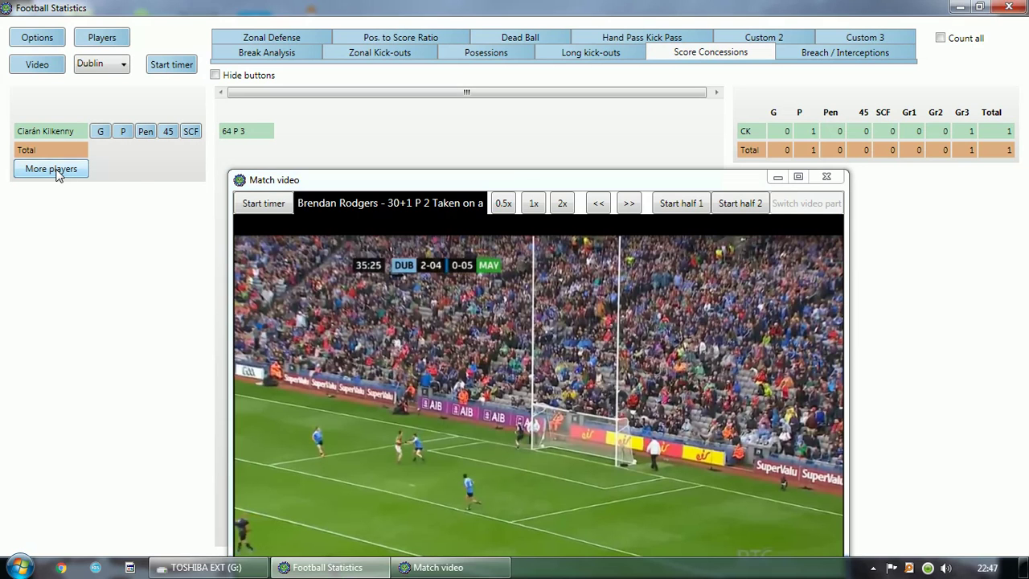
click(57, 173)
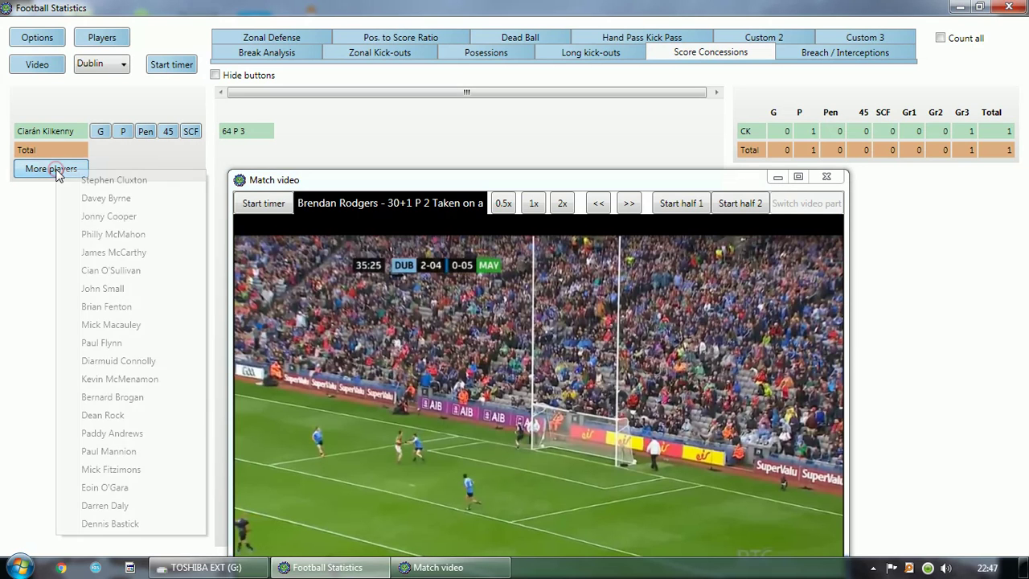
click(117, 217)
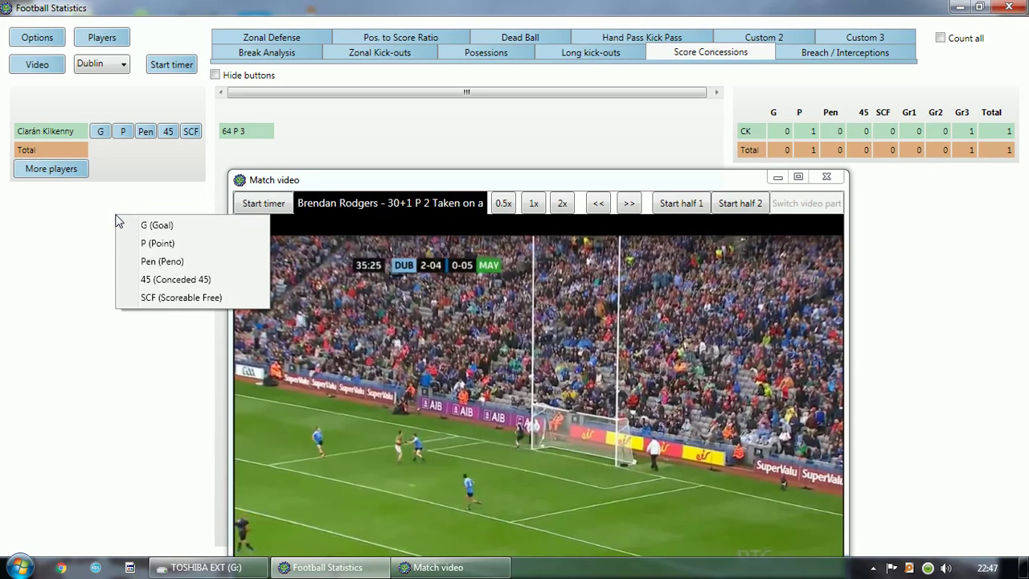
click(161, 246)
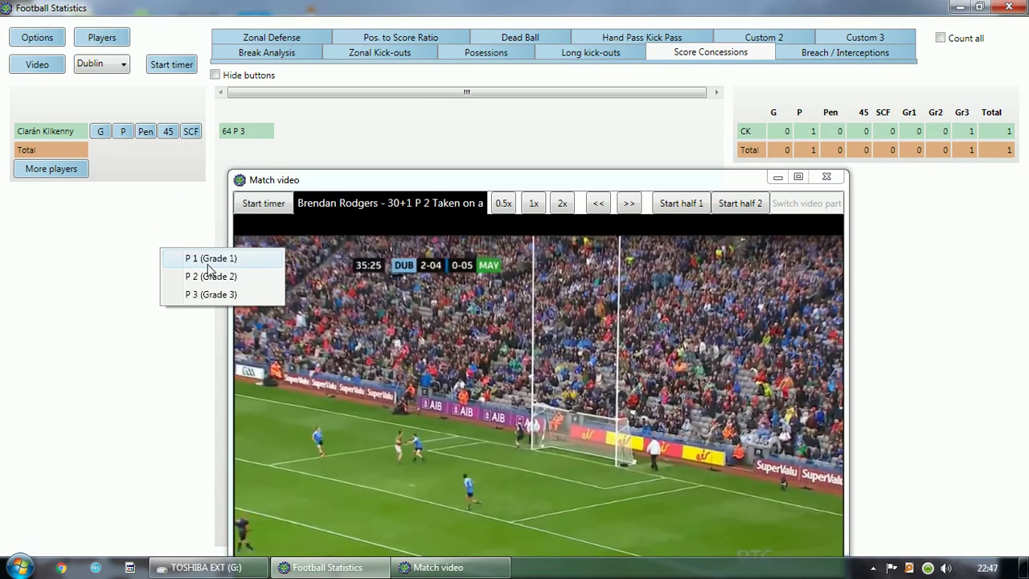
click(209, 258)
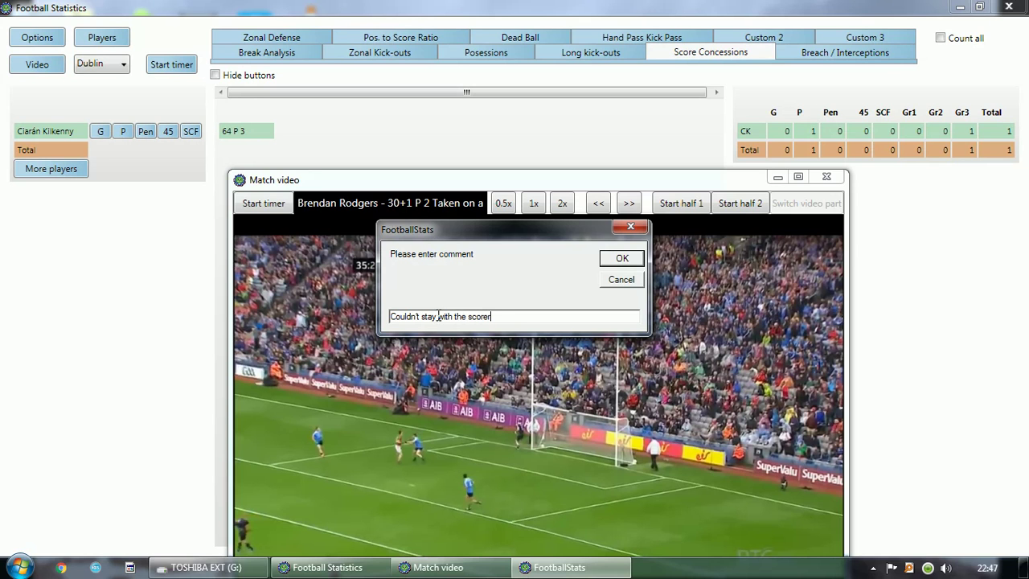
click(622, 258)
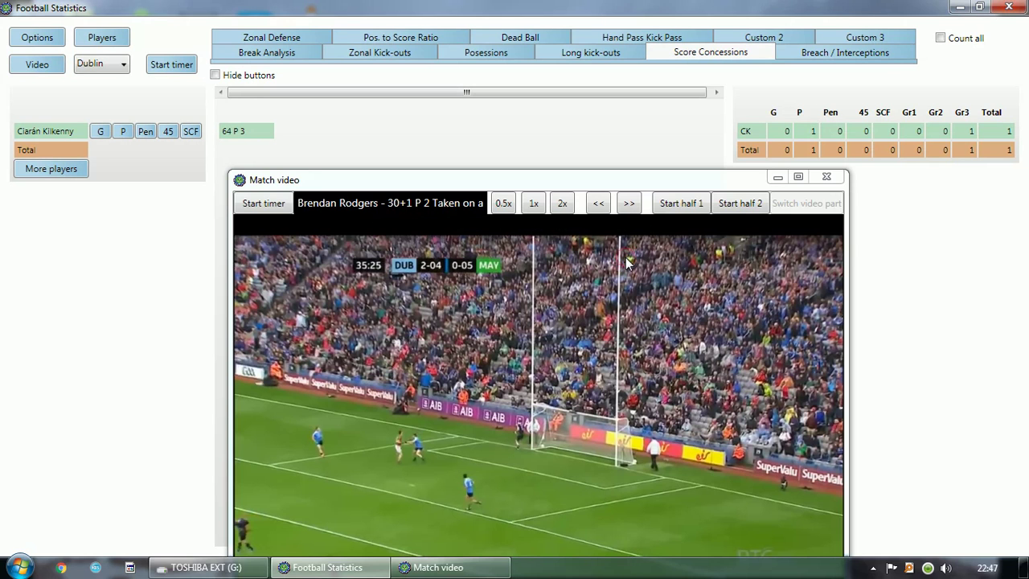
Step: Review both recorded concessions and the points and grade totals, shifting the Match video window around beneath them
mouse_move(604, 187)
mouse_down()
mouse_move(611, 146)
mouse_move(696, 102)
mouse_move(614, 210)
mouse_move(609, 199)
mouse_up()
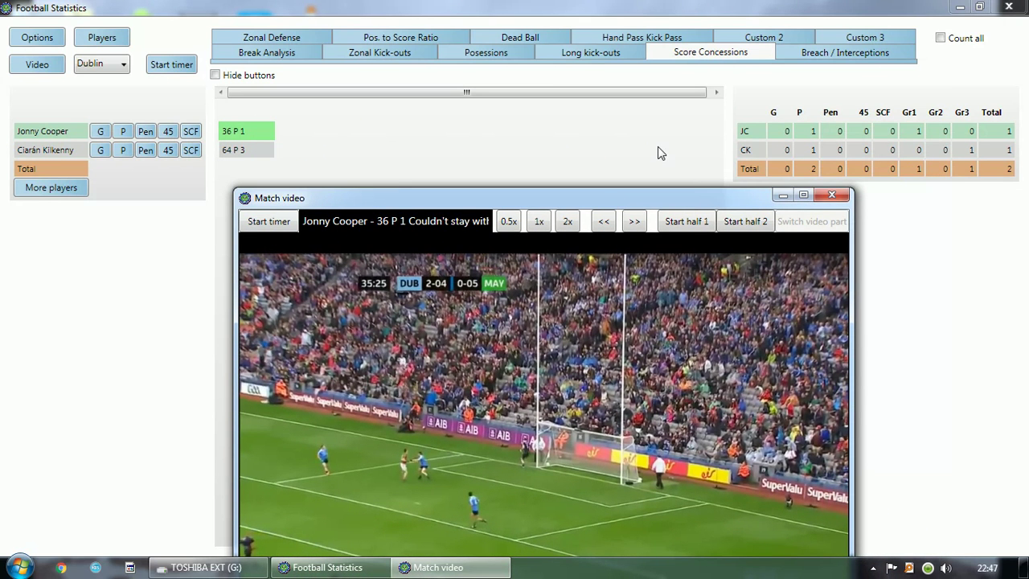
drag(434, 187, 395, 193)
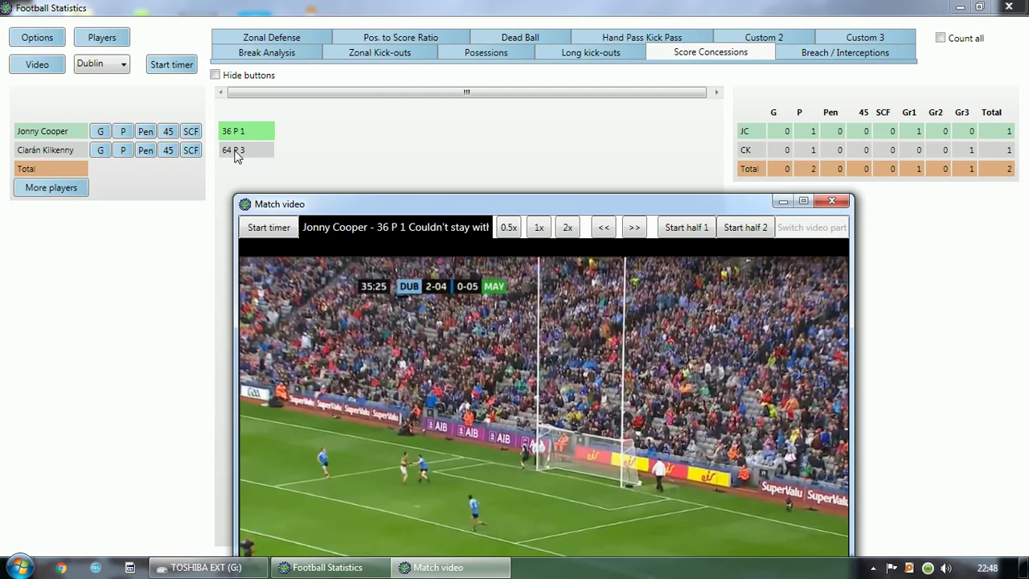
drag(426, 208, 379, 208)
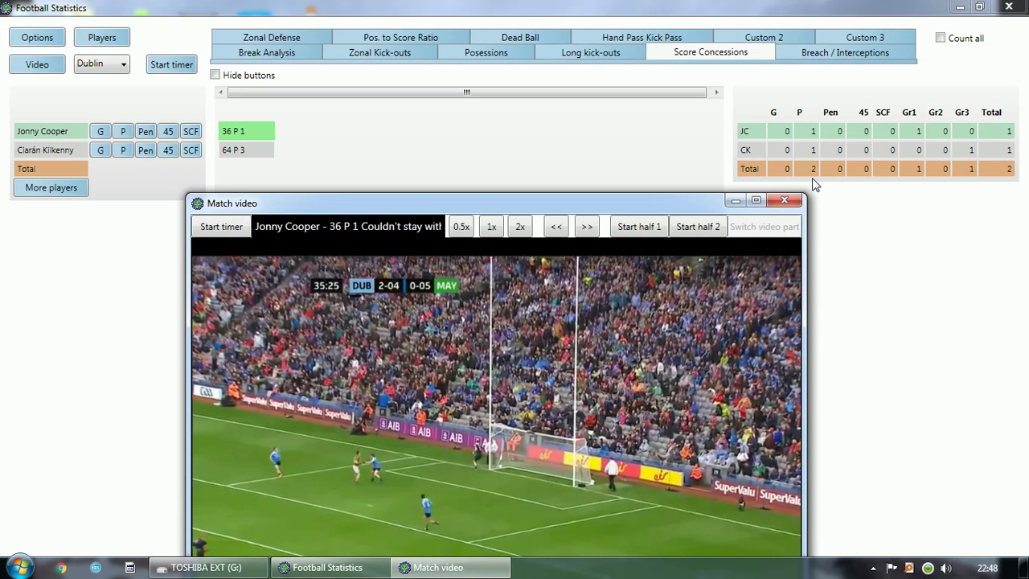
drag(620, 211, 679, 215)
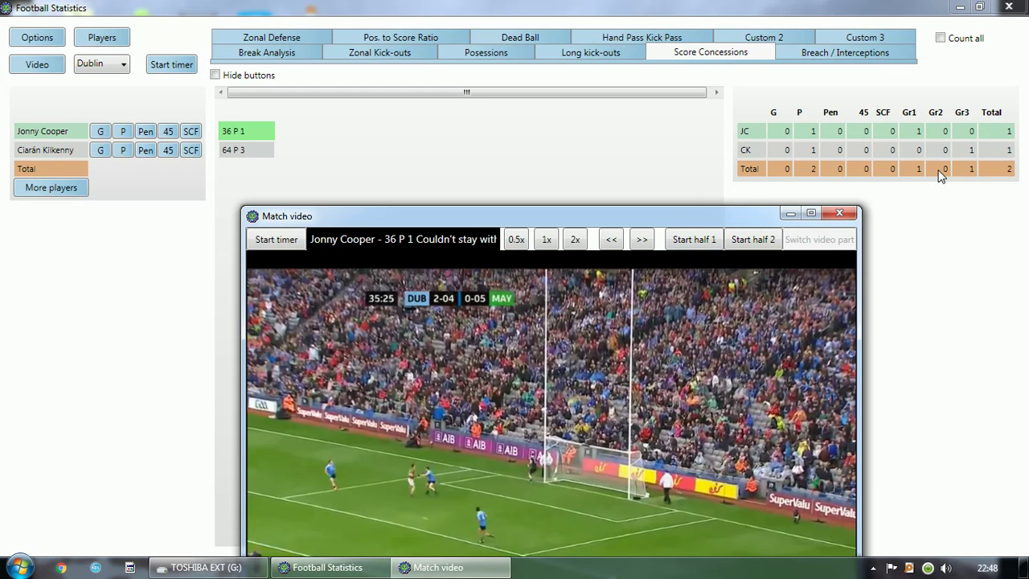
drag(684, 211, 700, 112)
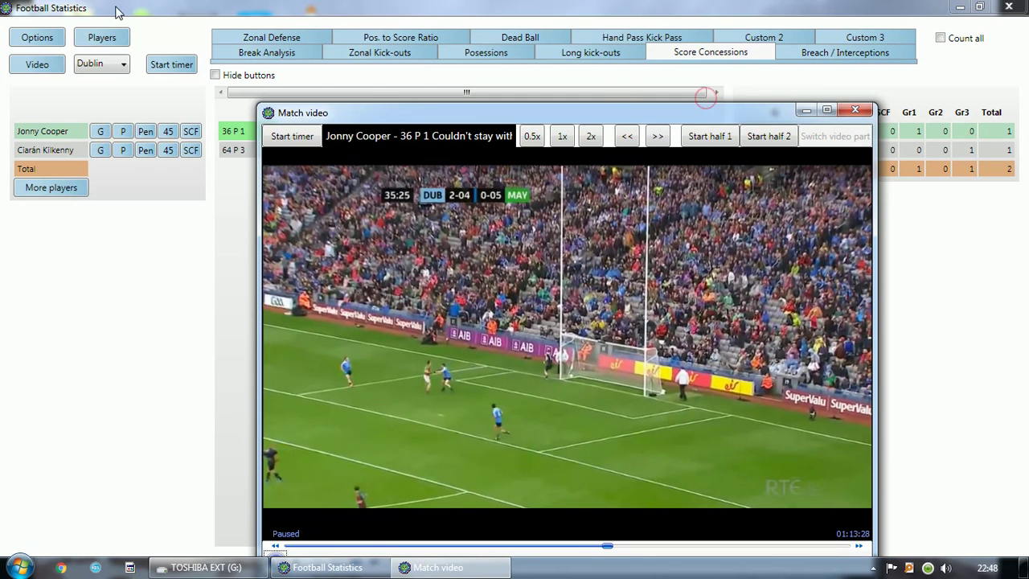
Step: Open match 9, "Kilkenny vs Tipperary at Croke Park, All-Ireland Final 2016 (hurling)", from the match list
click(33, 43)
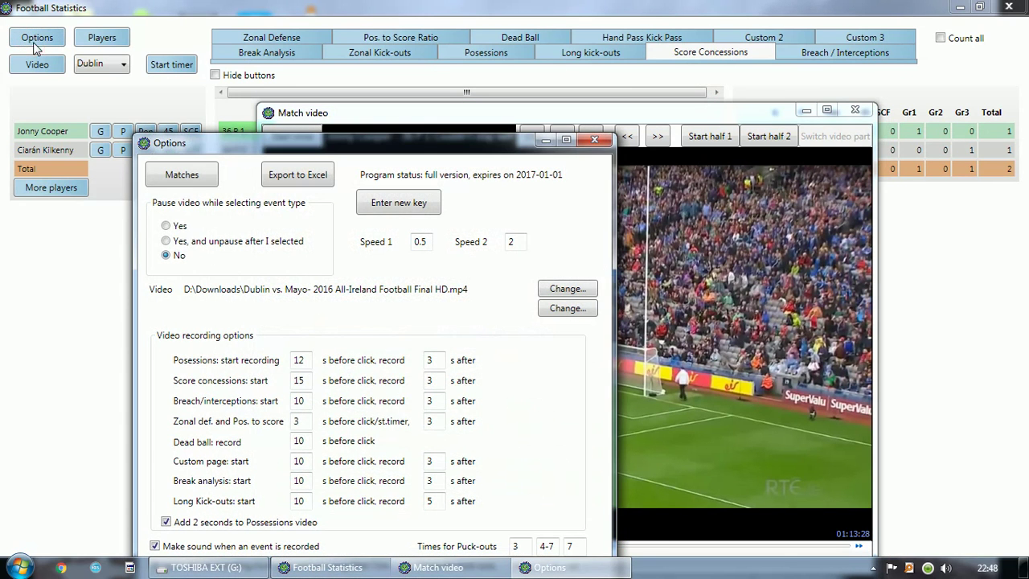
drag(312, 153, 309, 121)
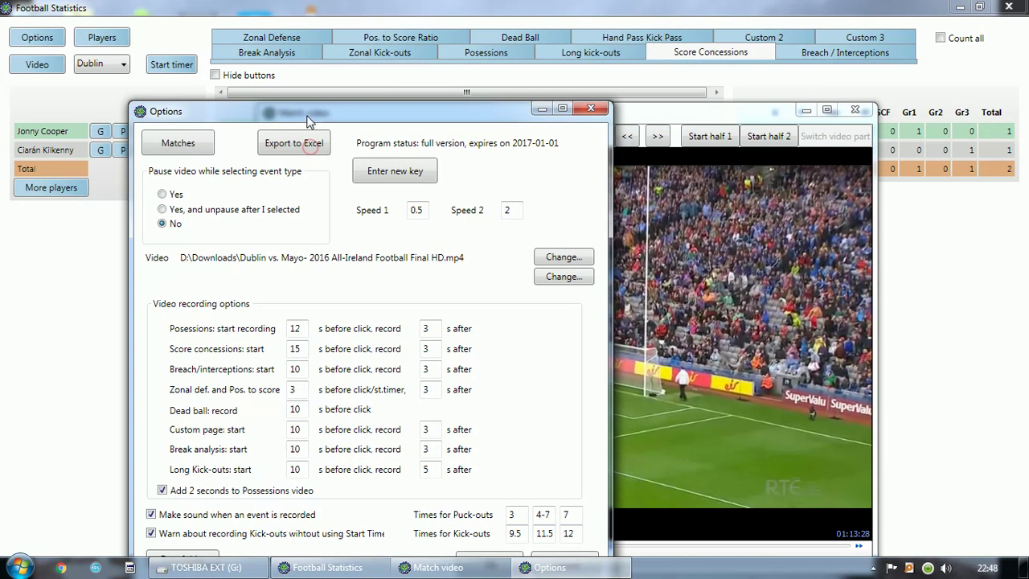
click(198, 143)
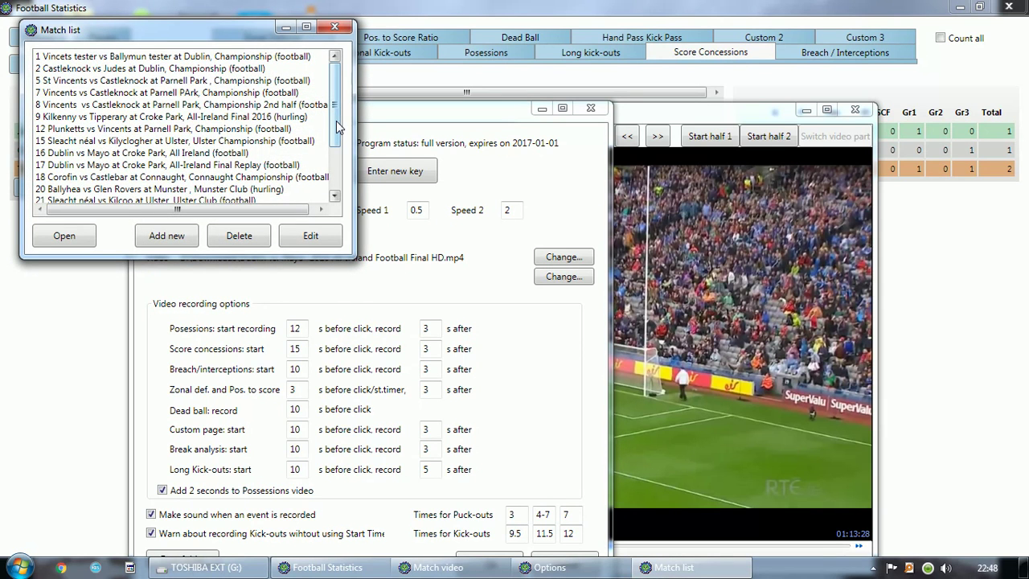
drag(338, 130, 338, 137)
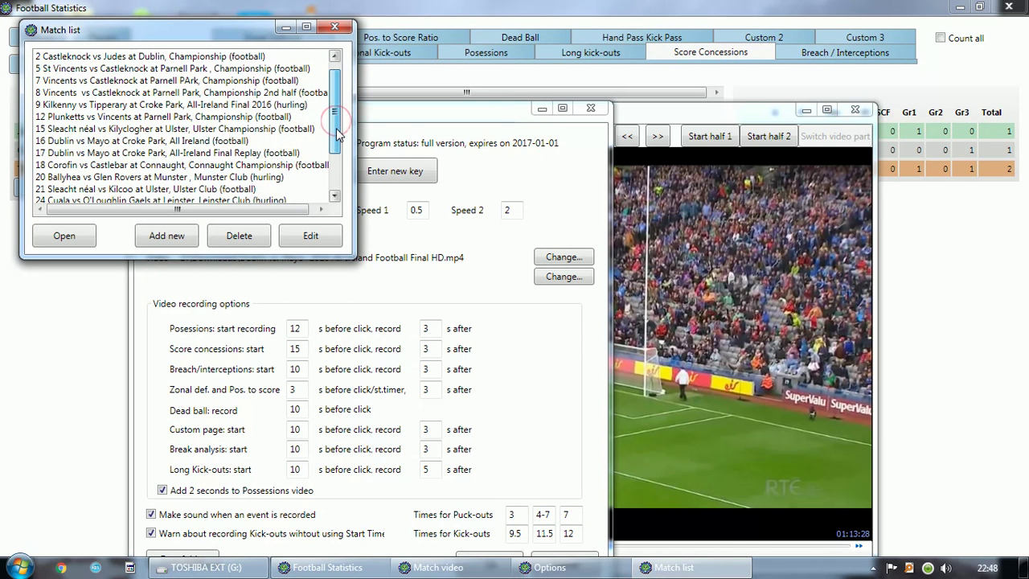
click(127, 106)
click(68, 240)
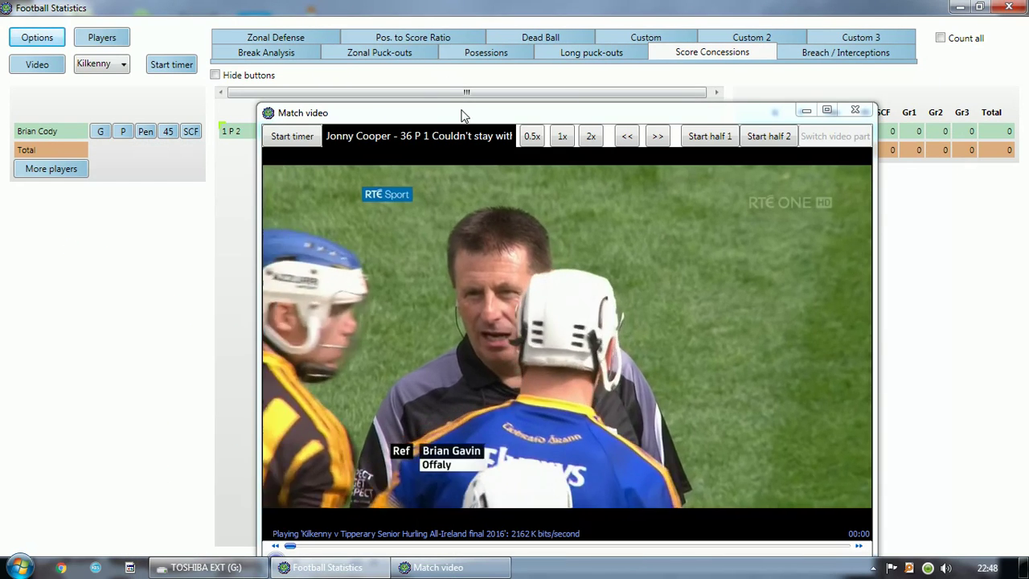
Step: Reposition the Match video window and play the hurling final's throw-in at 1x speed, pausing as the players contest the ball
drag(462, 116, 454, 60)
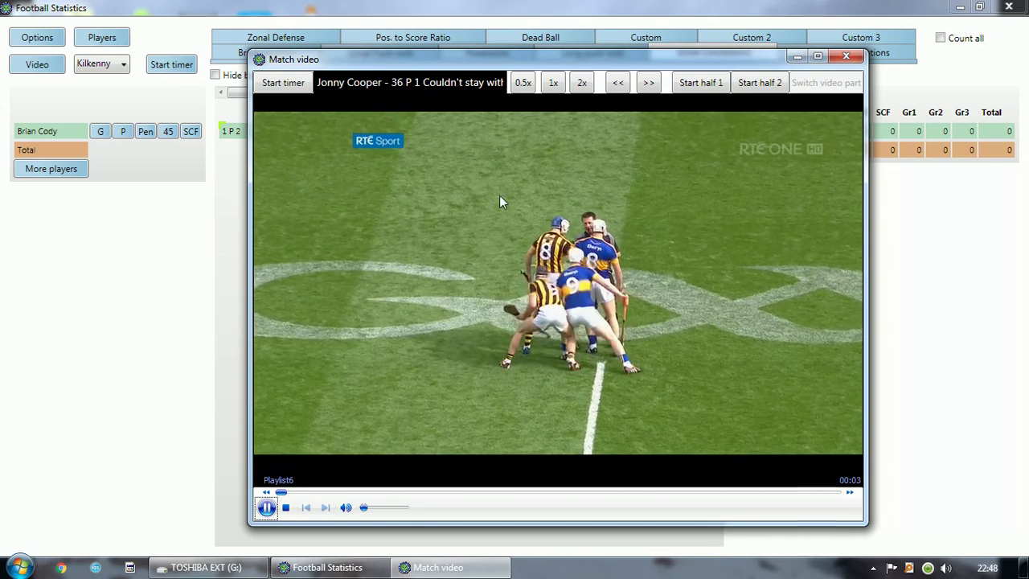
click(551, 84)
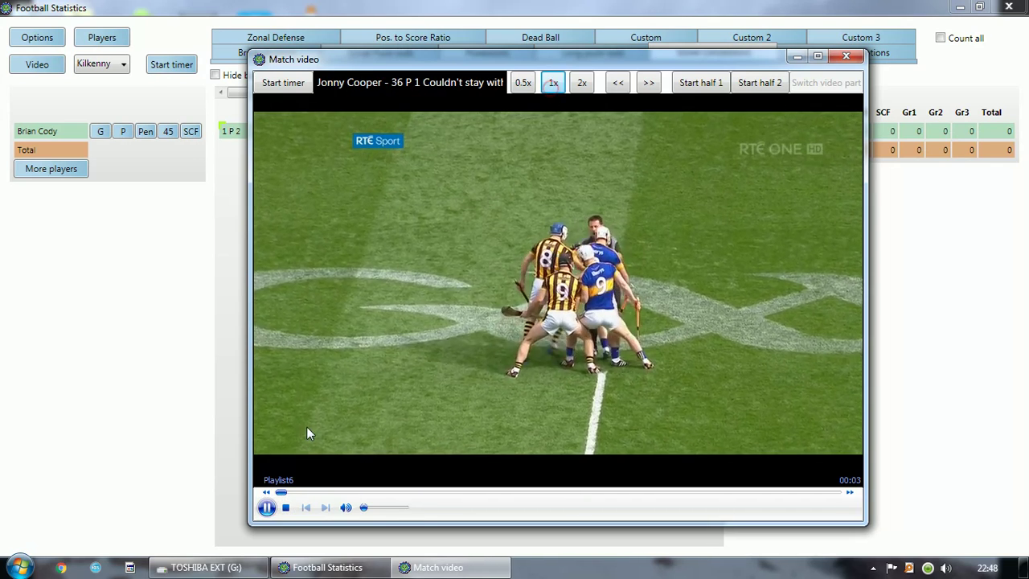
click(263, 510)
click(266, 507)
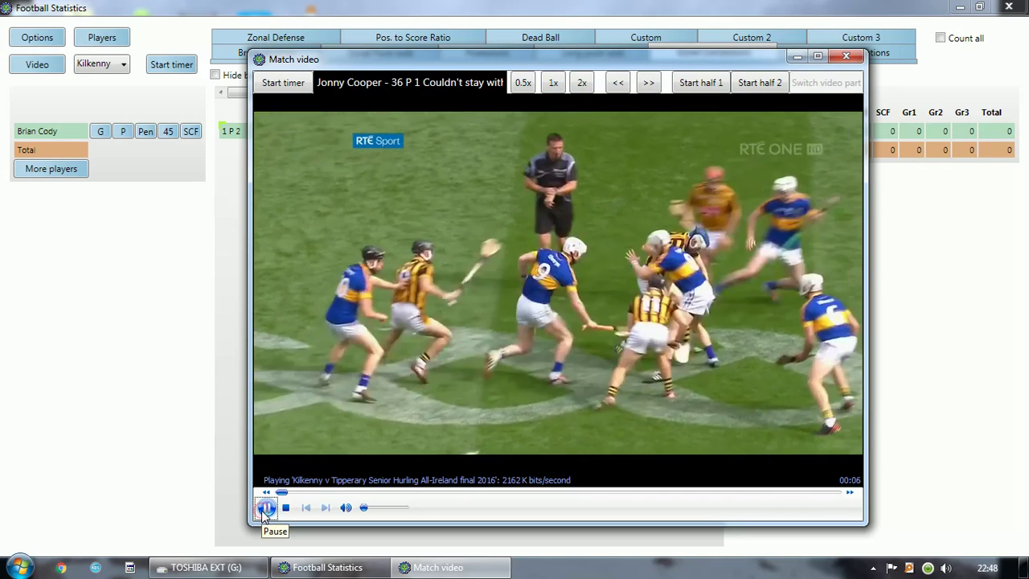
click(265, 508)
Step: Continue the hurling video at 0.5x speed, pausing at the wide view of the midfield contest
click(522, 83)
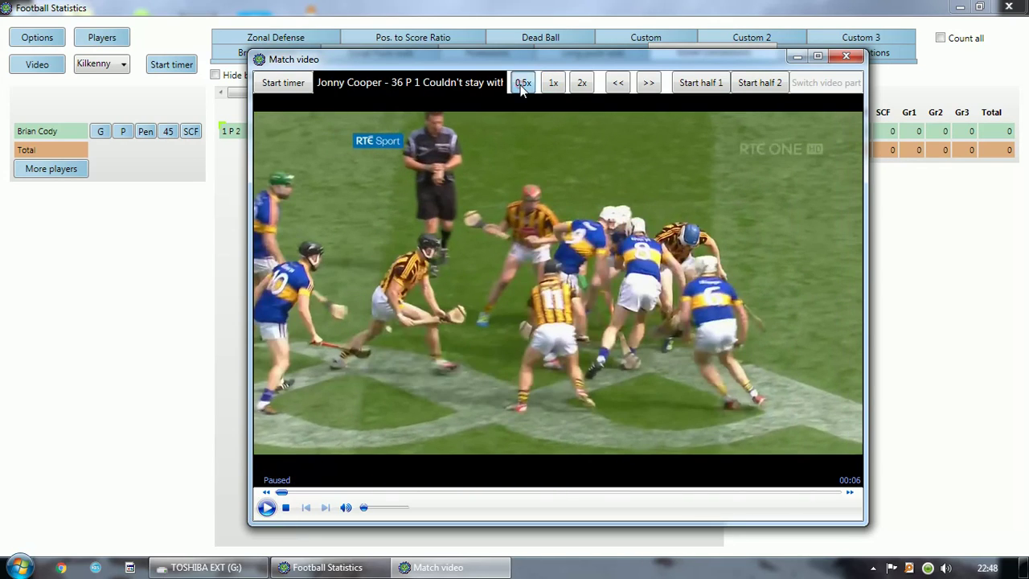
click(272, 507)
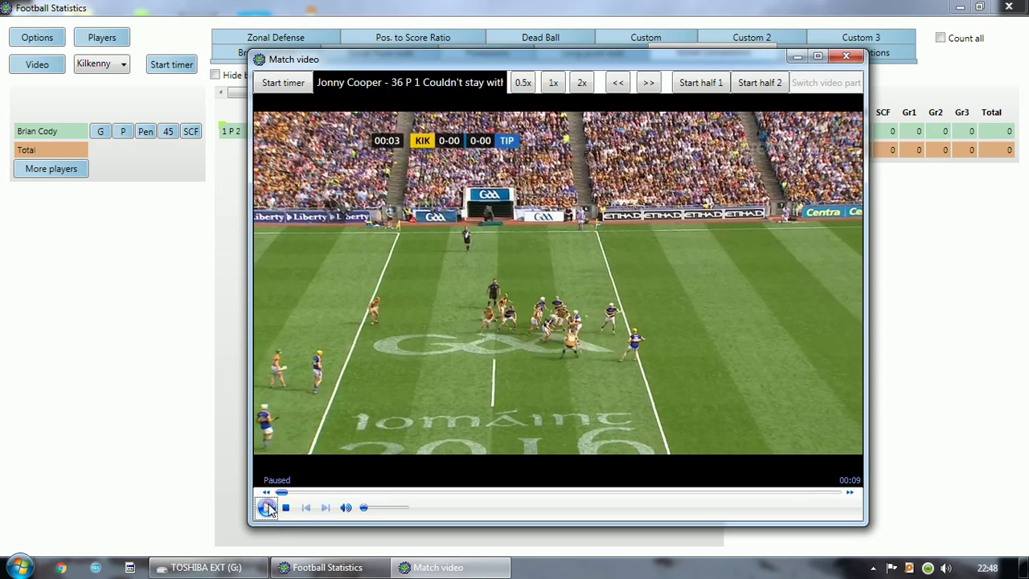
click(267, 508)
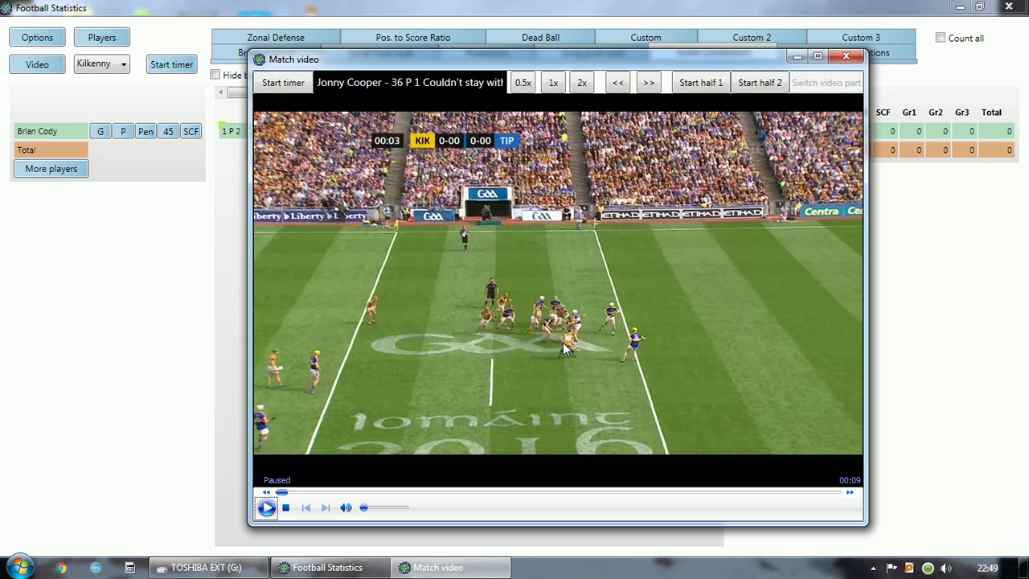
Step: Play the hurling final's opening attack in short bursts, pausing at the midfield contest, the strike and the shot at goal
click(266, 507)
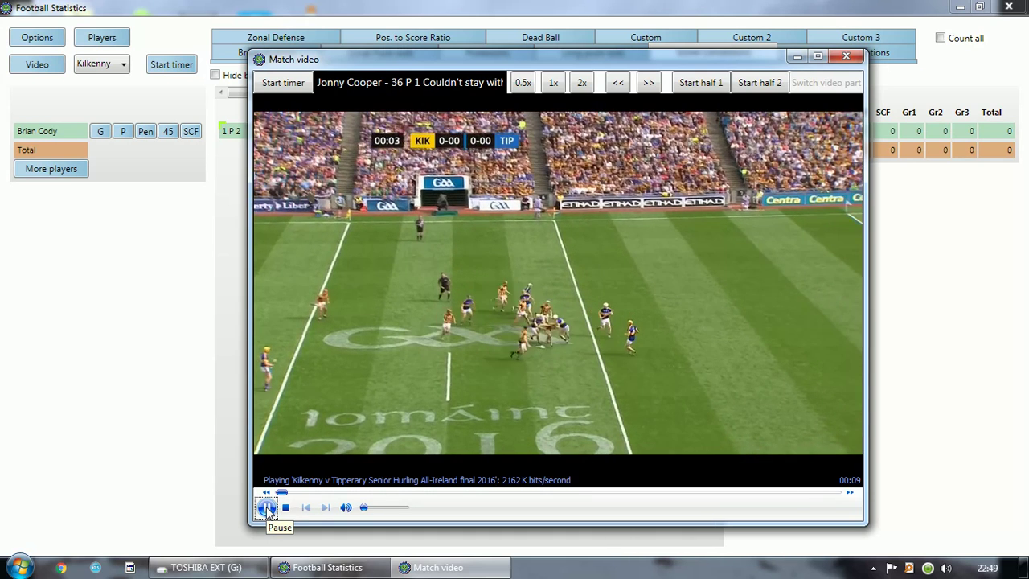
click(266, 507)
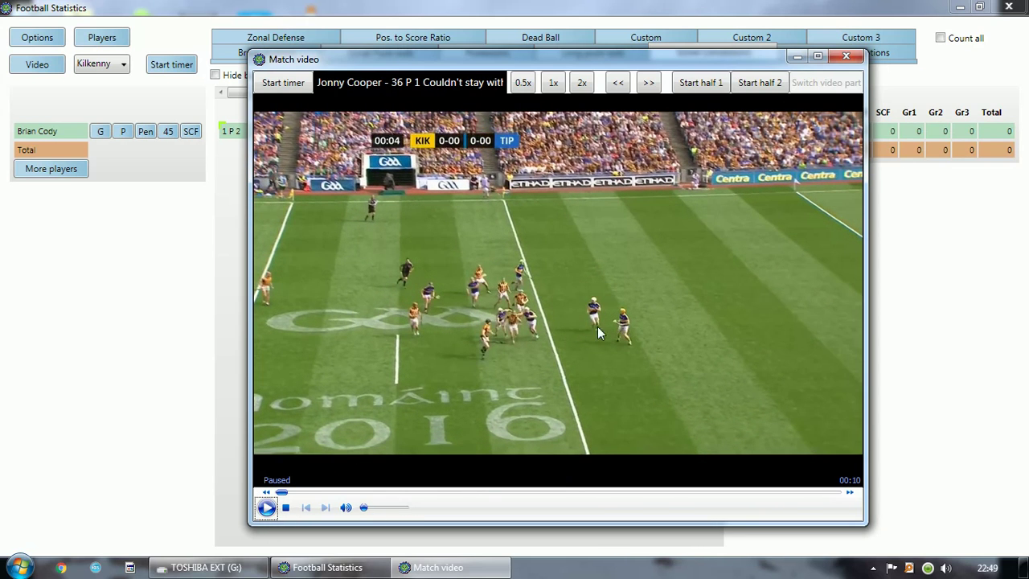
click(267, 508)
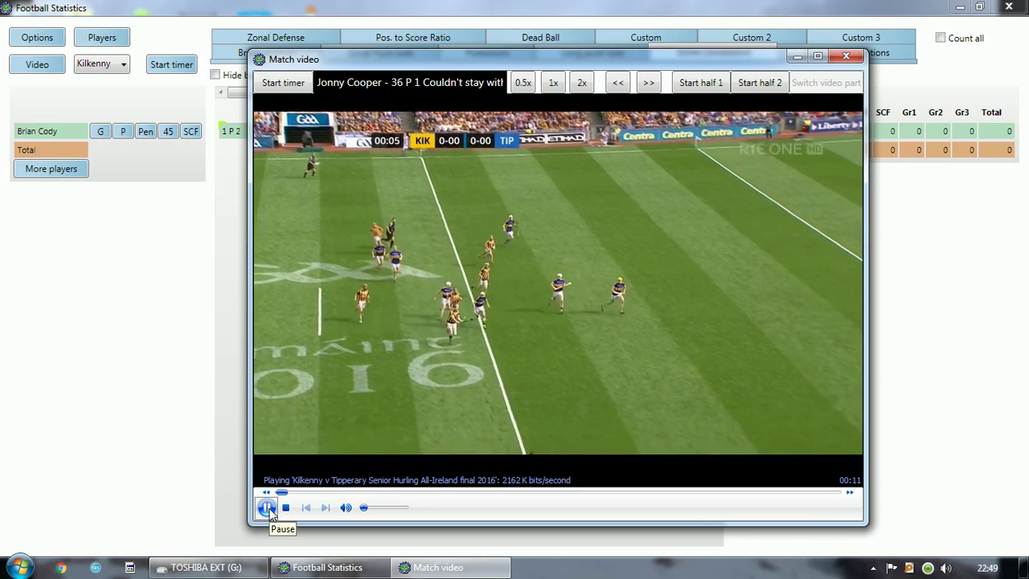
click(267, 509)
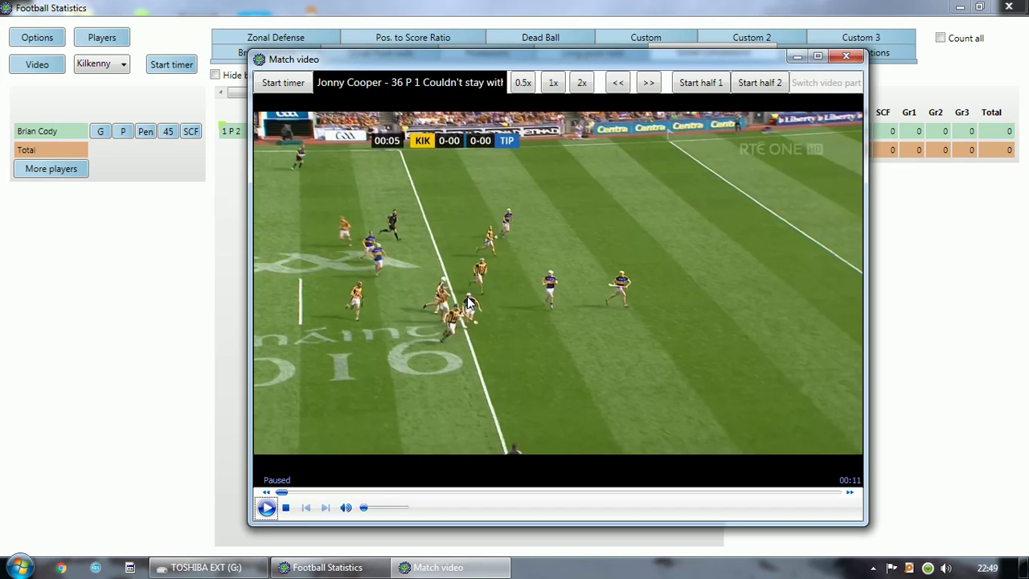
click(267, 508)
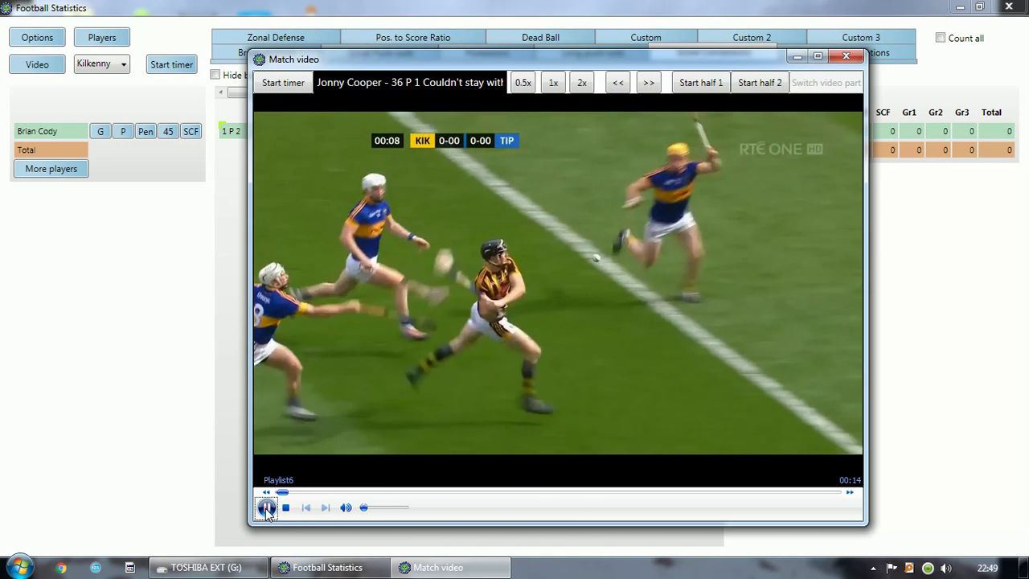
click(266, 508)
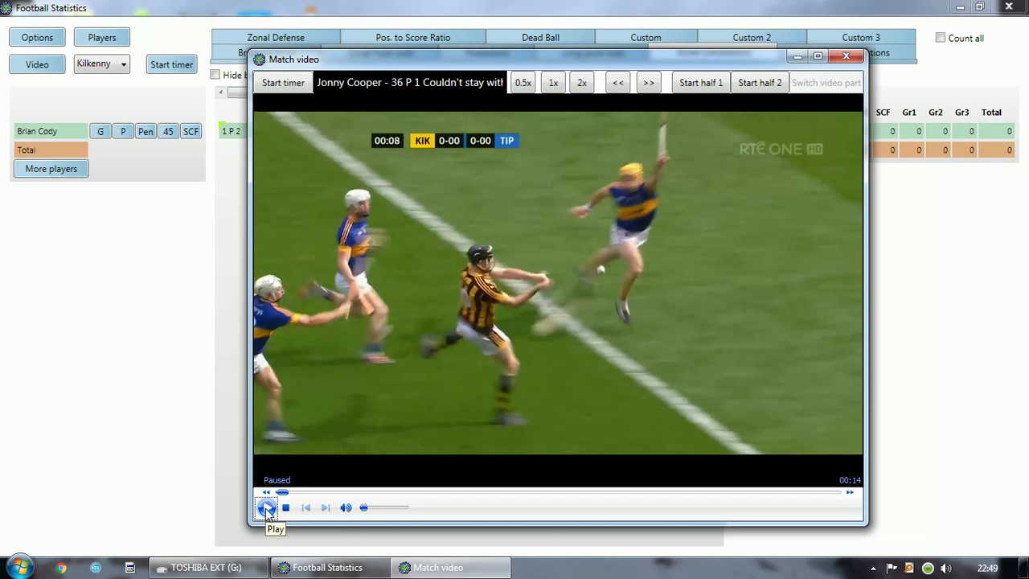
click(266, 508)
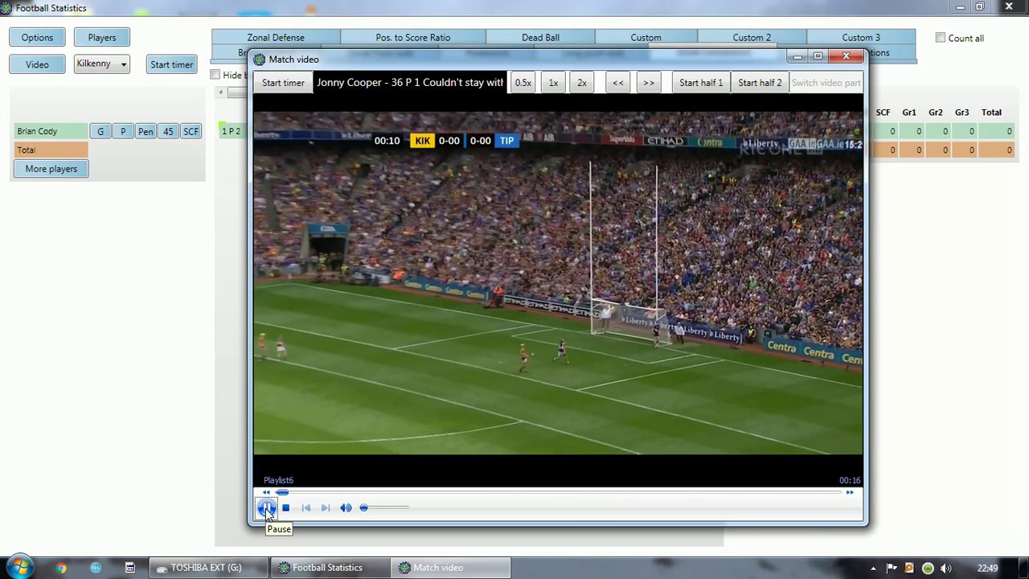
click(267, 509)
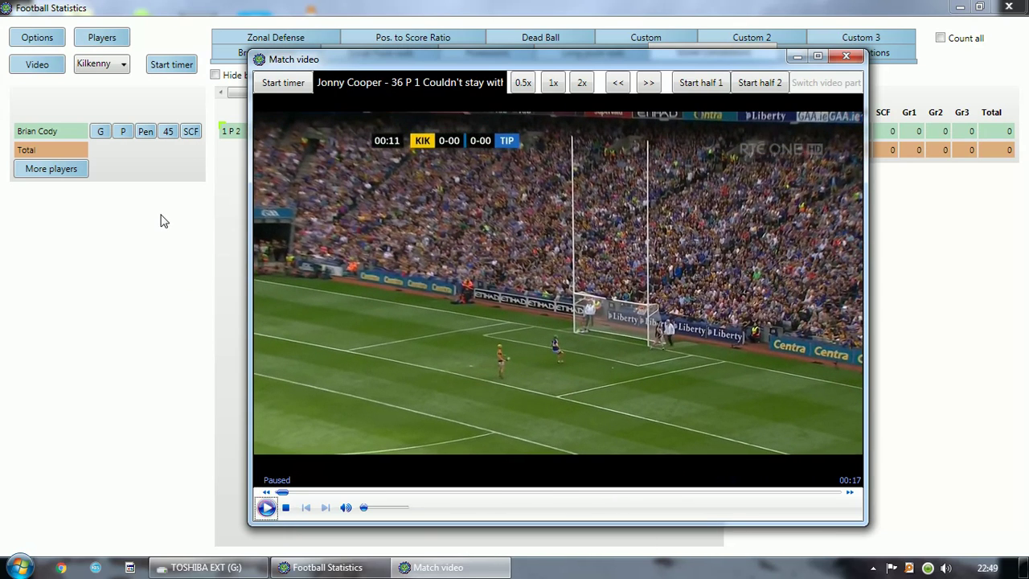
Step: Switch the selected team to Tipperary and move the Match video window down to uncover the statistics page selectors
click(123, 66)
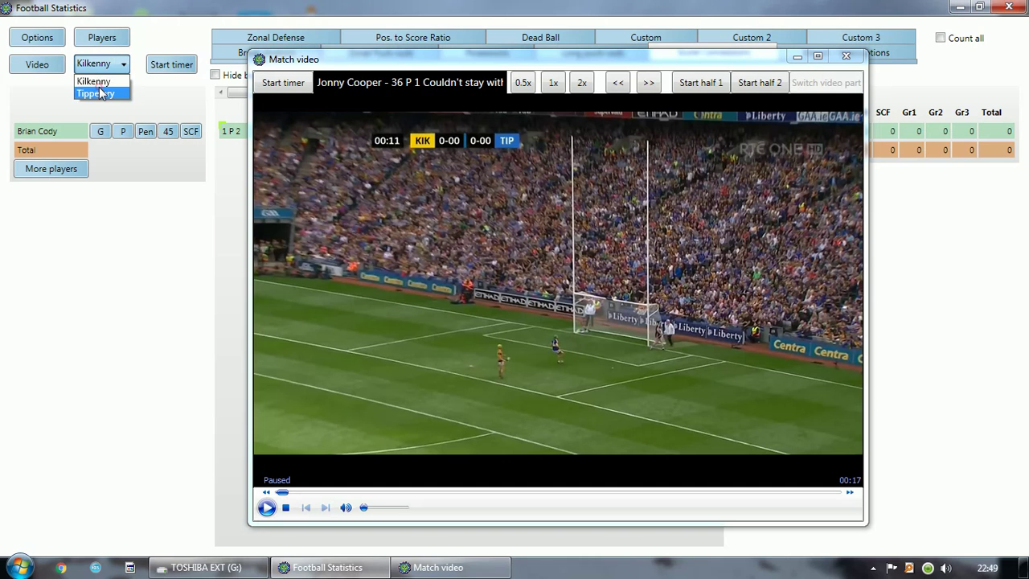
click(100, 93)
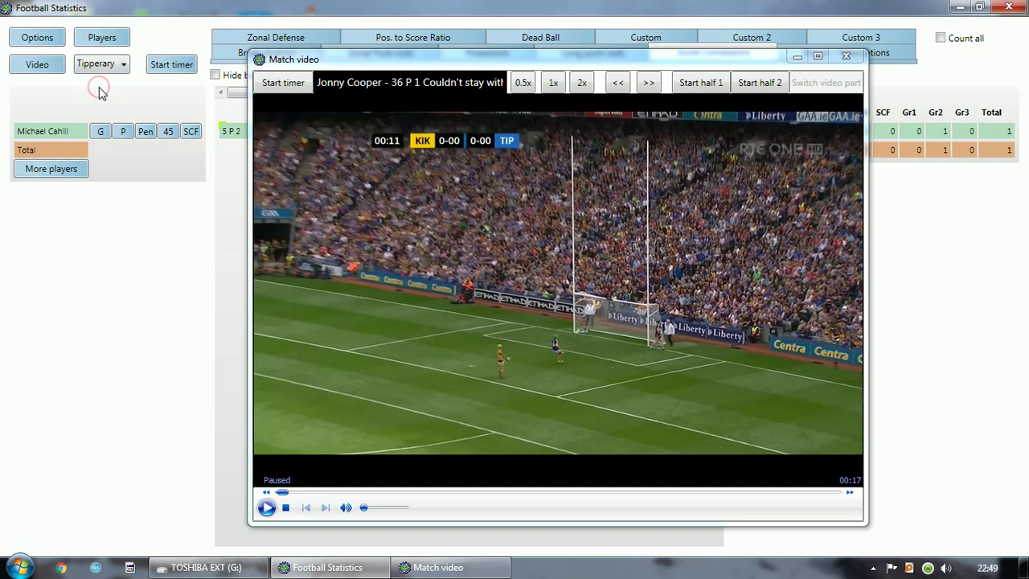
drag(370, 59, 367, 94)
click(370, 58)
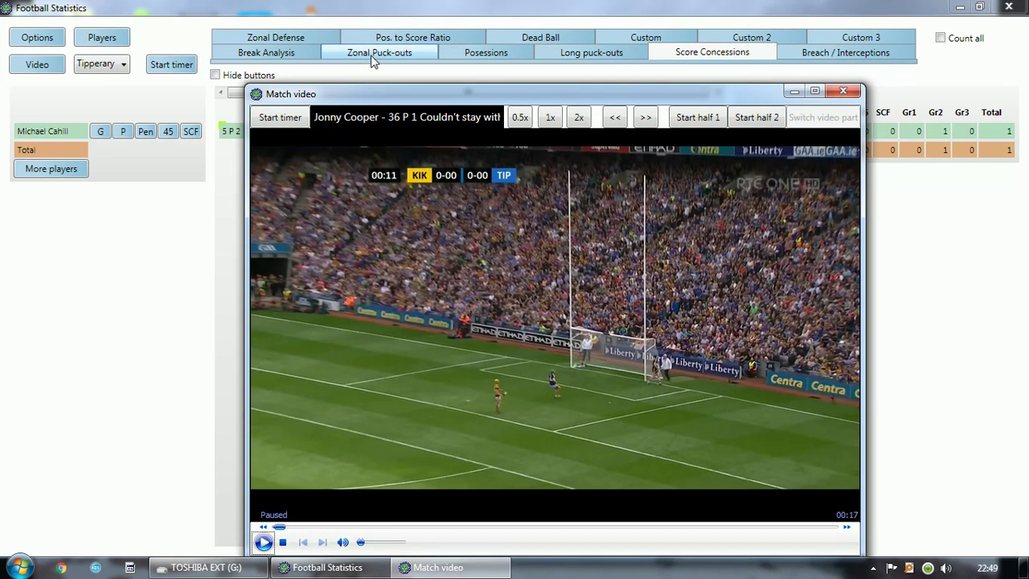
Step: Check Tipperary's player list on the Posessions page, then return to Score Concessions with its recorded entry uncovered beside the video
click(488, 51)
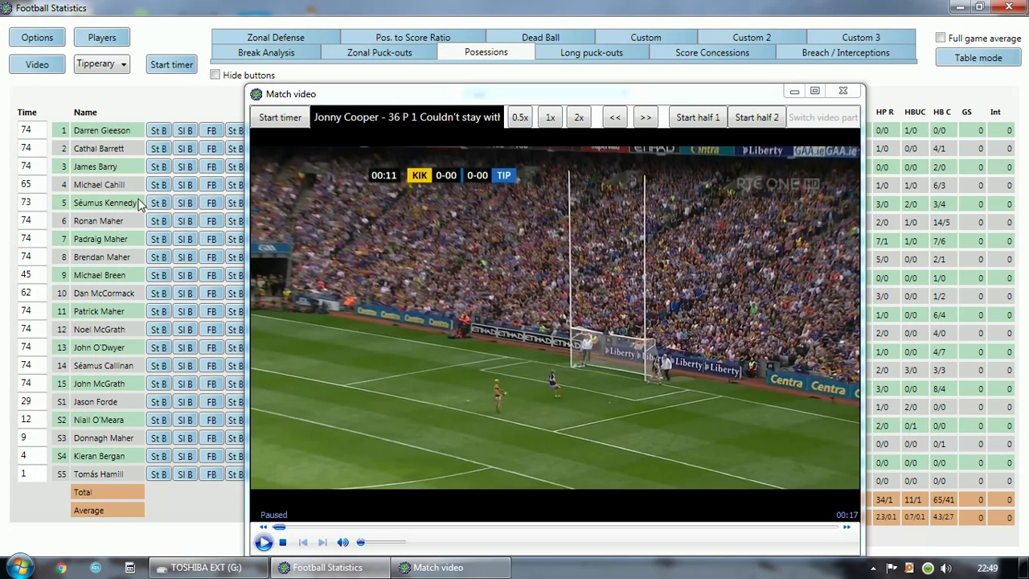
drag(378, 100, 324, 115)
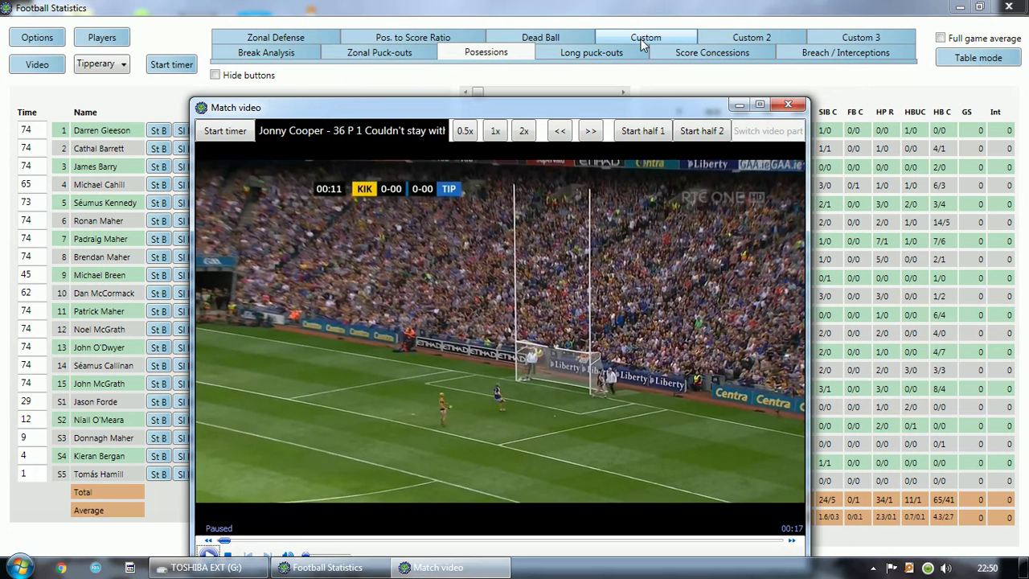
click(693, 52)
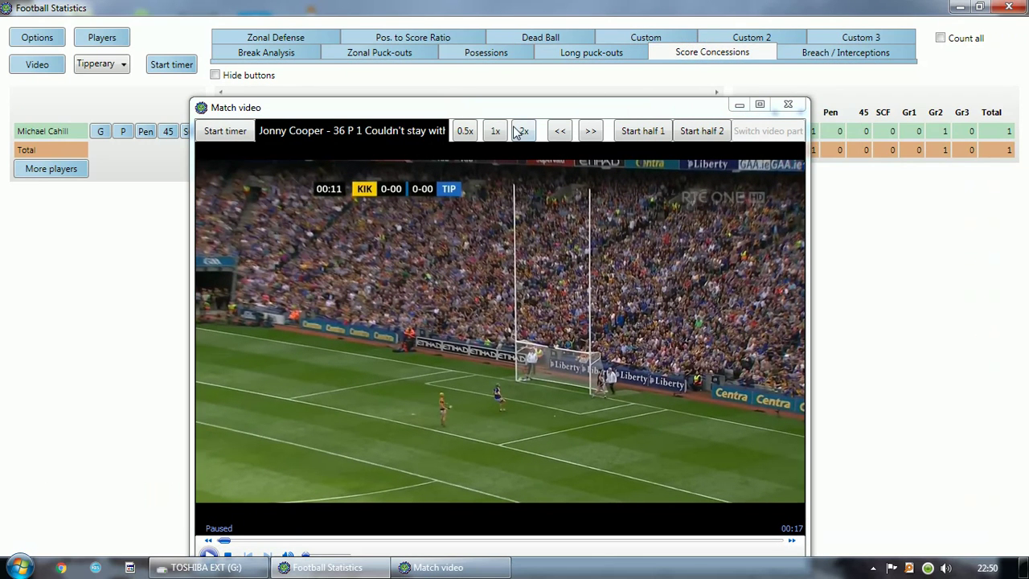
drag(508, 113, 605, 75)
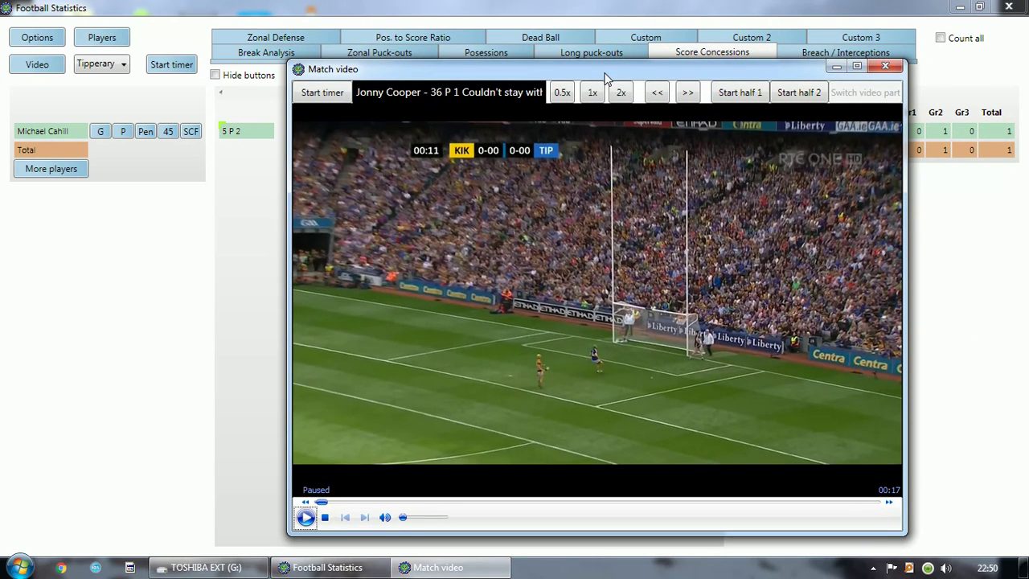
Step: Play the recorded "5 P 2" concession at 1x speed, pause after the score, and uncover the totals table
click(240, 132)
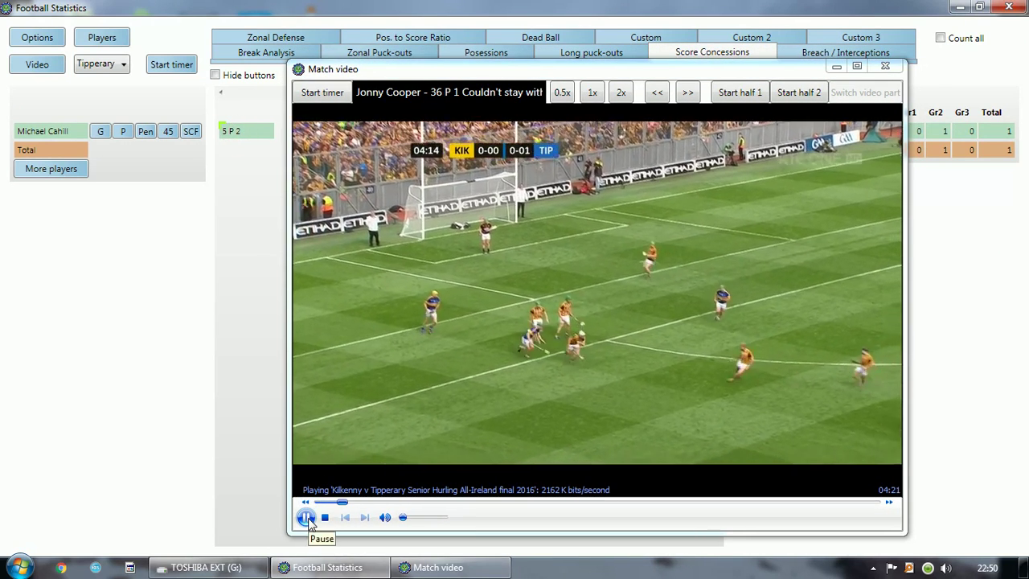
click(592, 92)
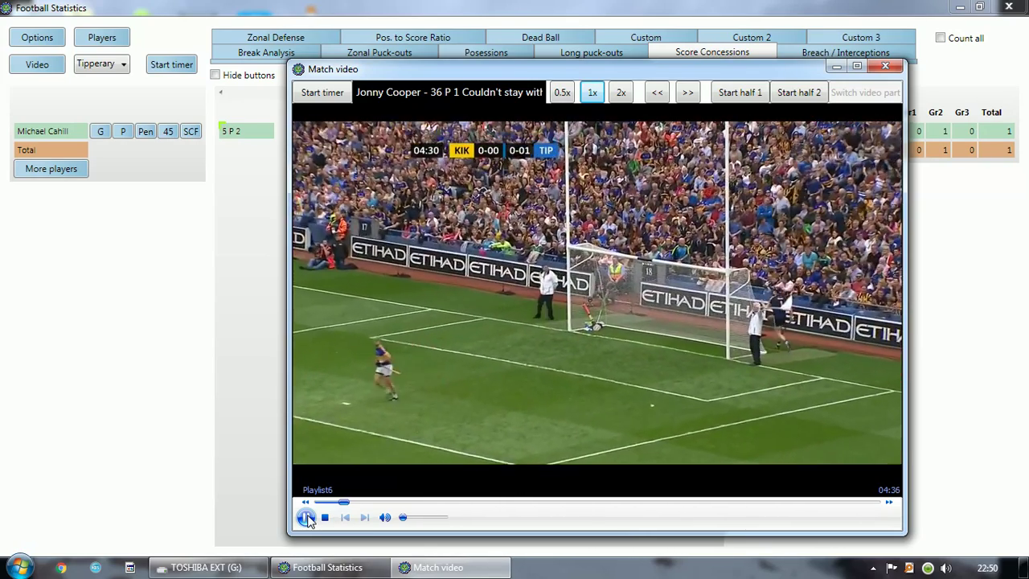
click(307, 518)
drag(521, 76, 331, 143)
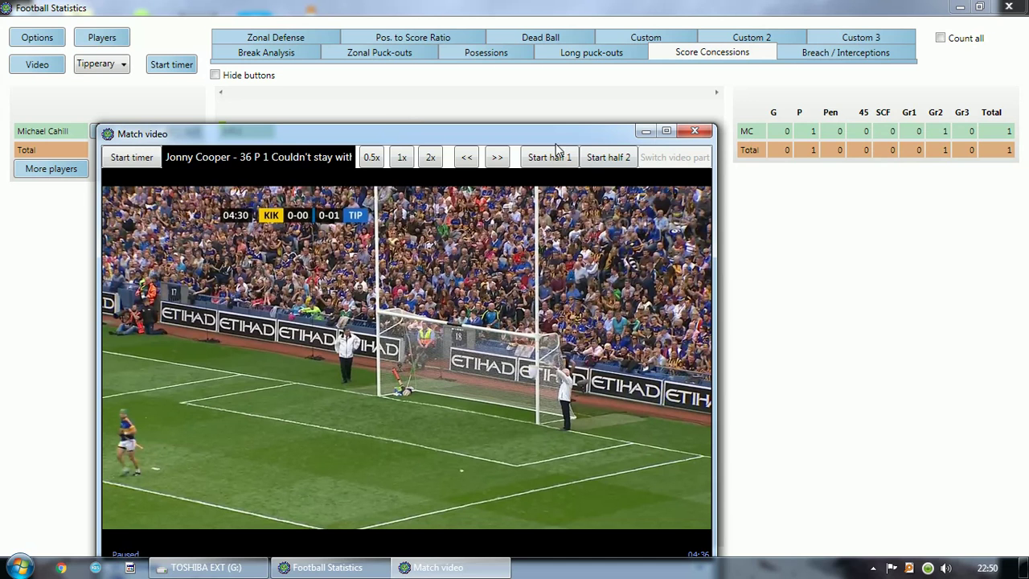
Step: Open match 15, "Sleacht néal vs Kilyclogher at Ulster, Ulster Championship (football)", from the match list
click(52, 42)
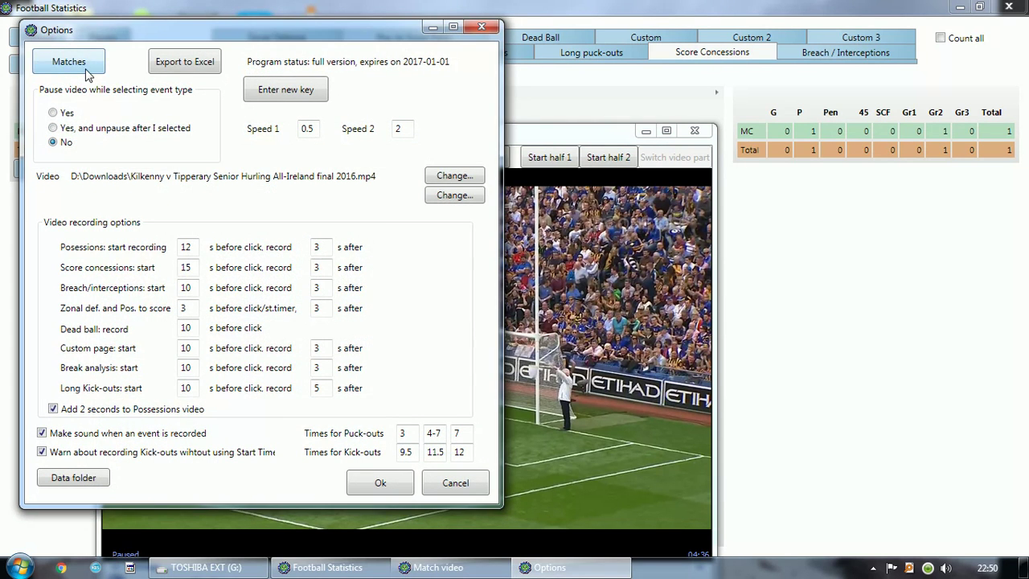
click(86, 72)
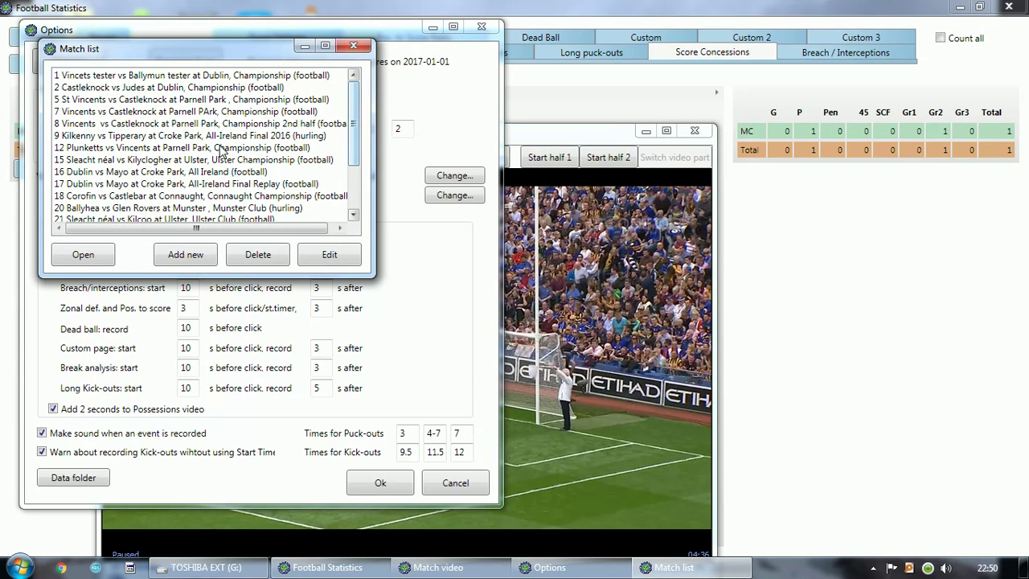
click(120, 164)
click(84, 255)
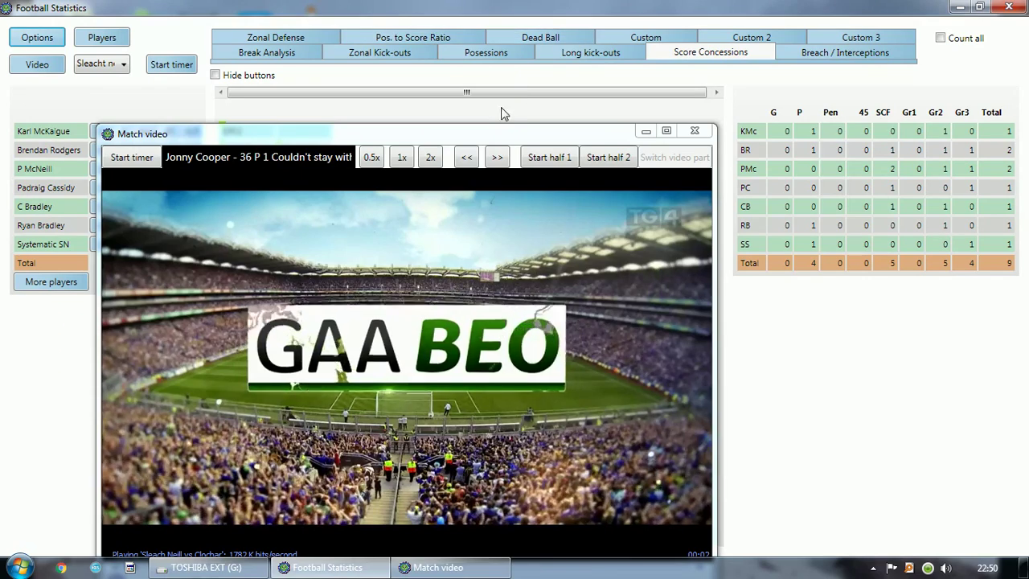
Step: Examine the Sleacht néal players' recorded concessions and grade totals, shifting the Match video window out of the way
drag(476, 141, 747, 136)
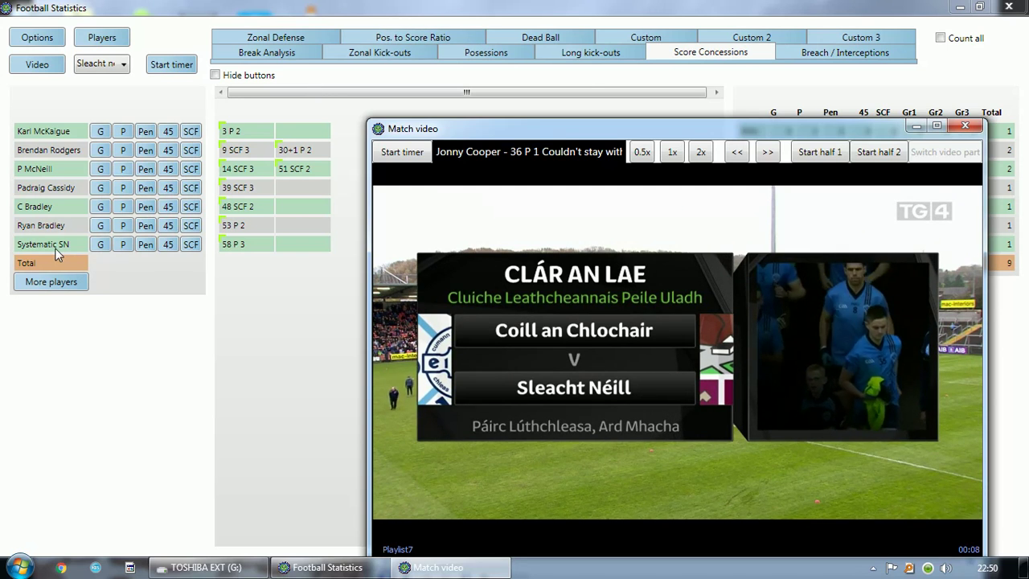
drag(561, 134, 397, 293)
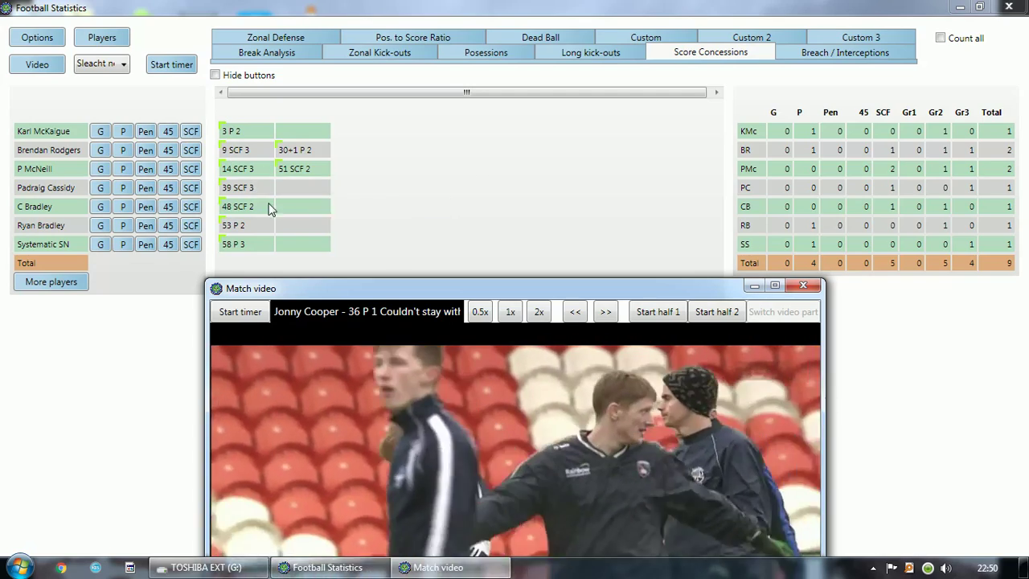
drag(441, 295, 308, 98)
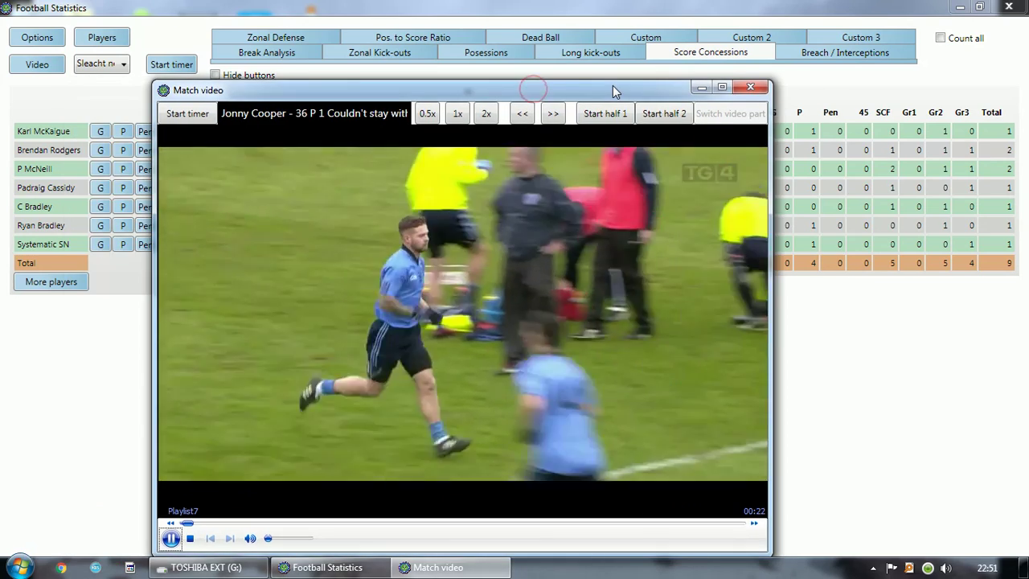
Step: Briefly maximise and restore the Match video window, pause at the team line-up graphic, and place the window beside the recorded concessions
double_click(612, 87)
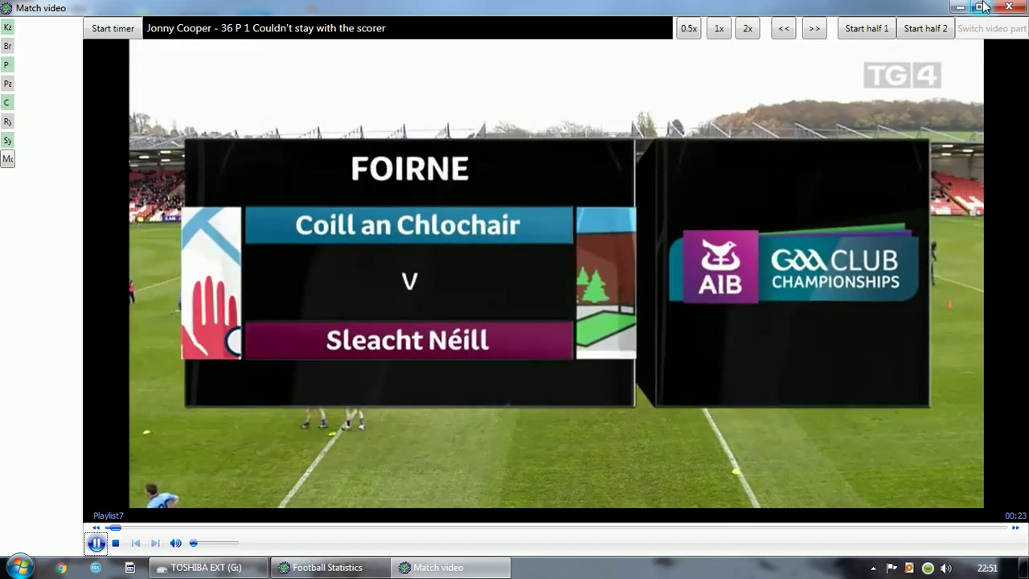
click(980, 6)
drag(515, 89, 600, 74)
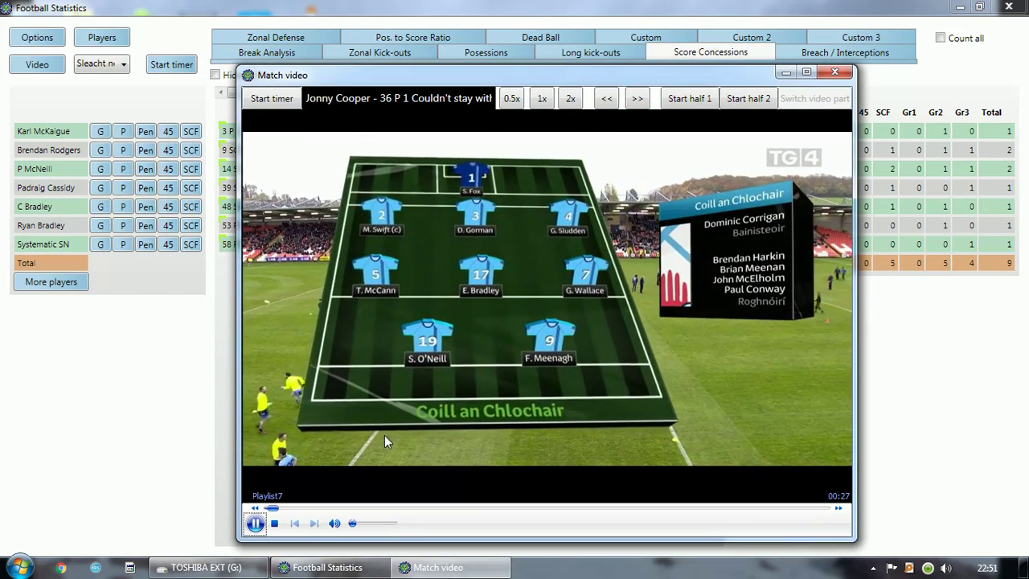
click(255, 523)
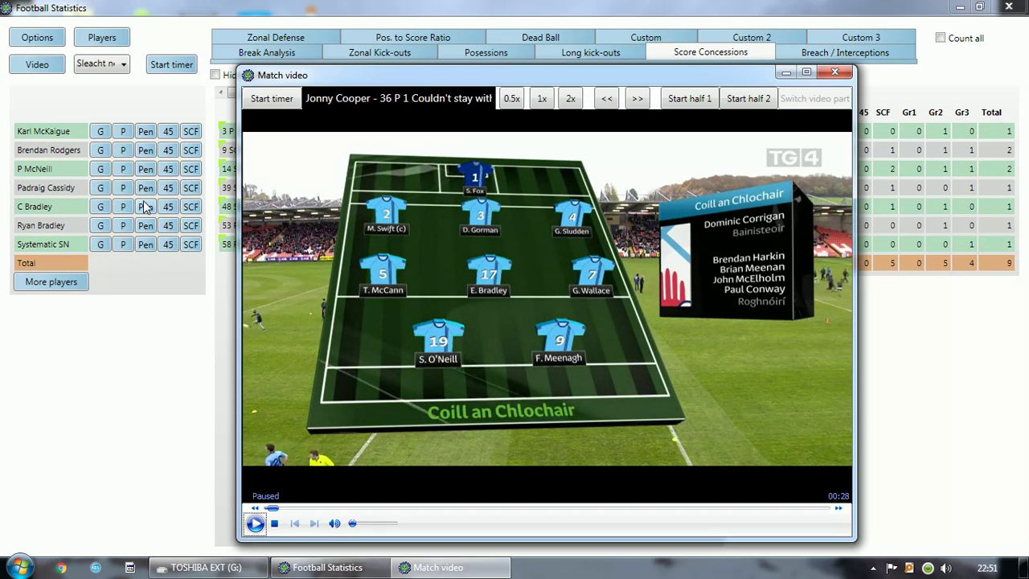
drag(464, 77, 564, 71)
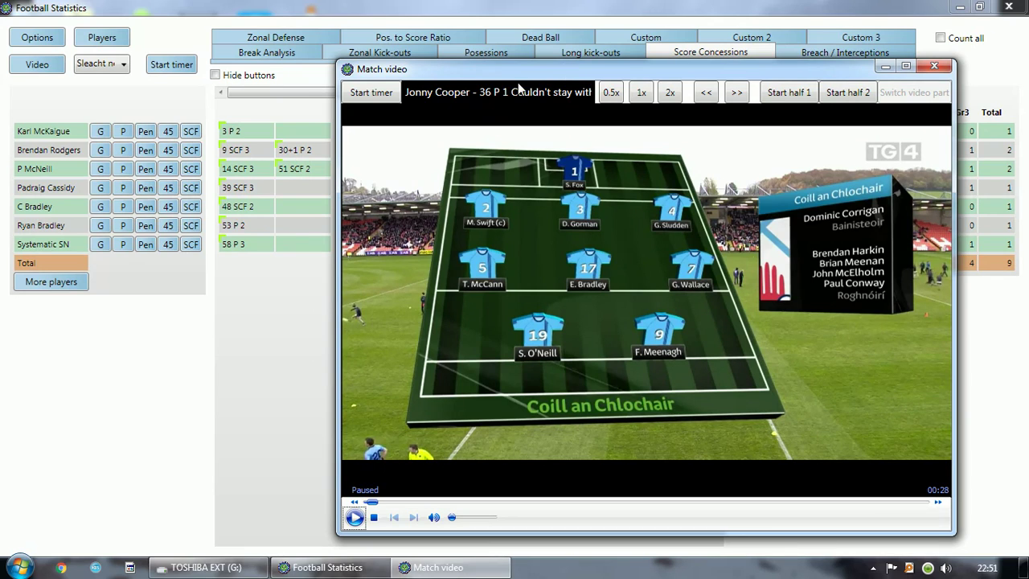
Step: Play the "58 P 3" concession recorded for Systematic SN in short bursts, pausing the build-up at match clock 57:41
click(229, 246)
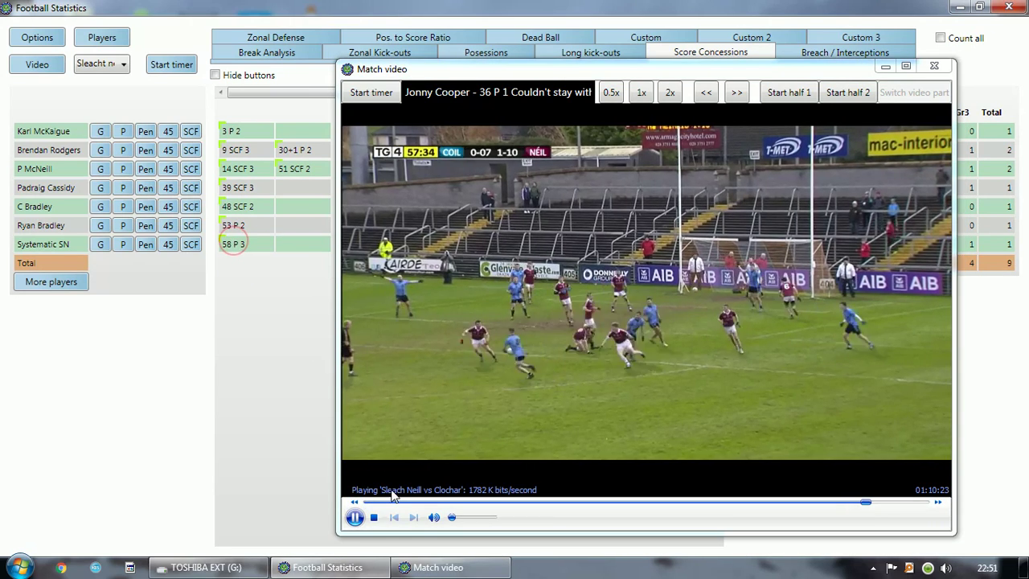
click(354, 517)
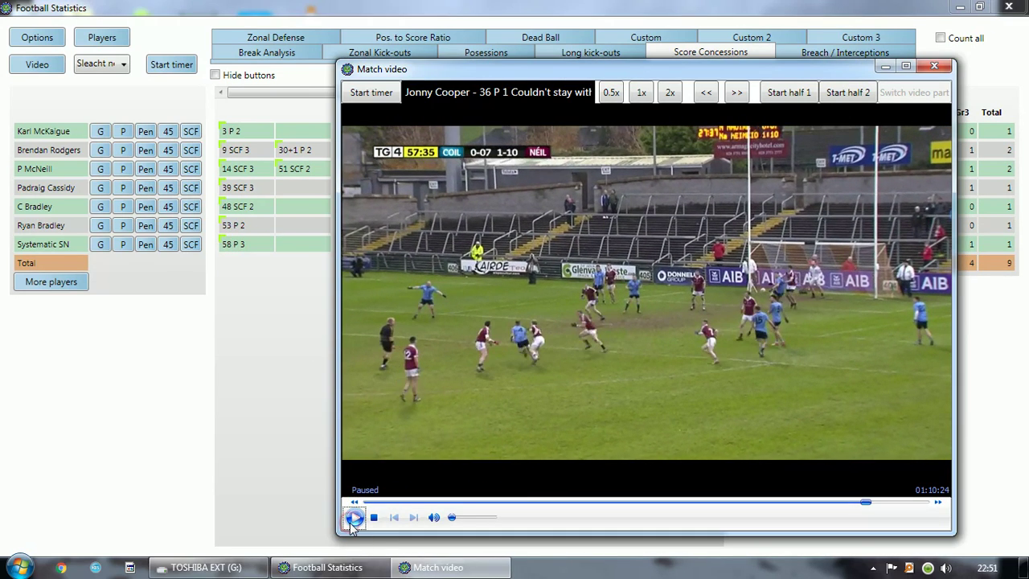
click(354, 517)
click(354, 517)
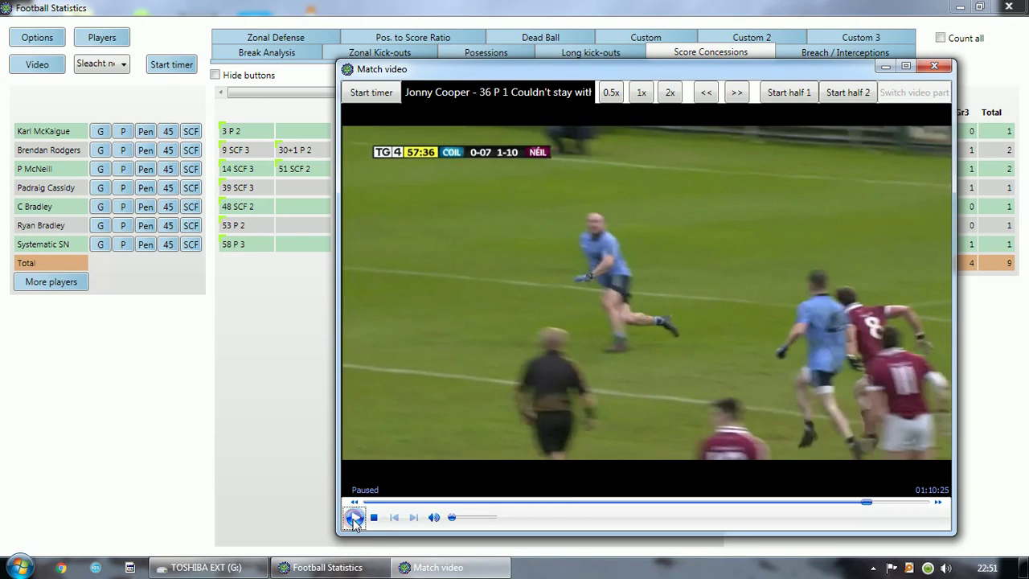
click(354, 517)
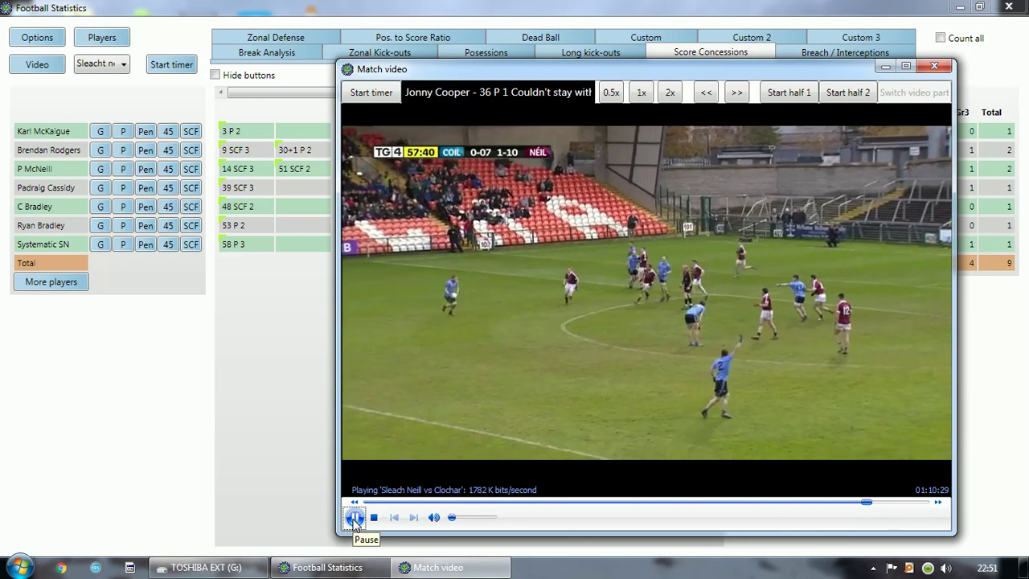
click(354, 517)
click(353, 517)
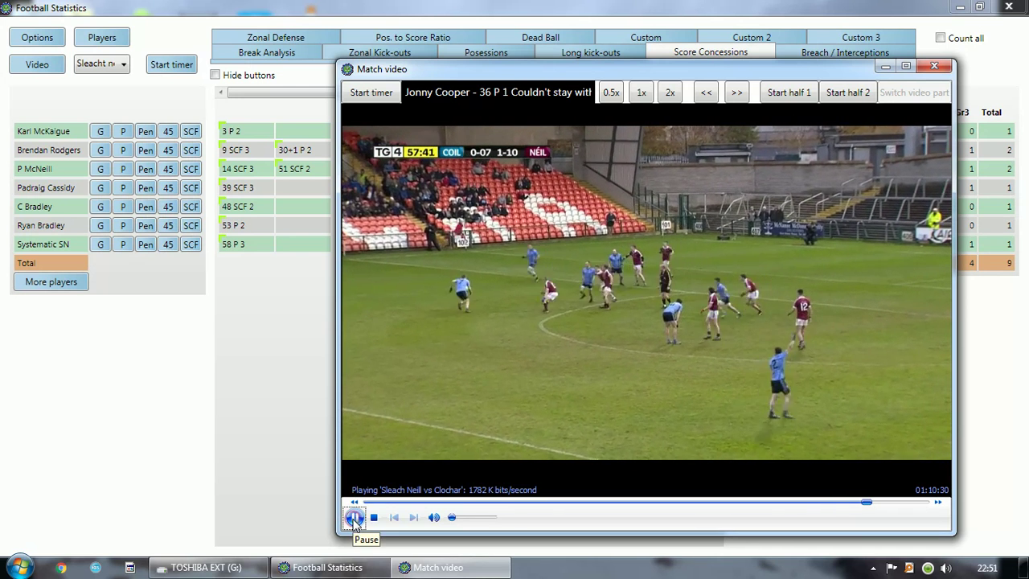
click(354, 517)
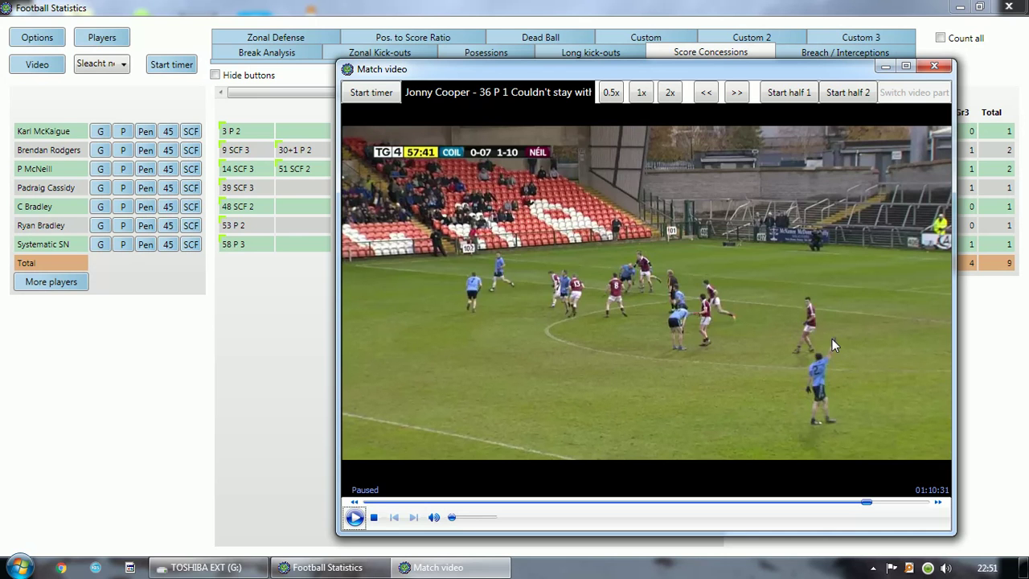
Step: Continue the concession clip in short bursts through the goalmouth play, pausing on the fallen defender at match clock 57:49
click(354, 518)
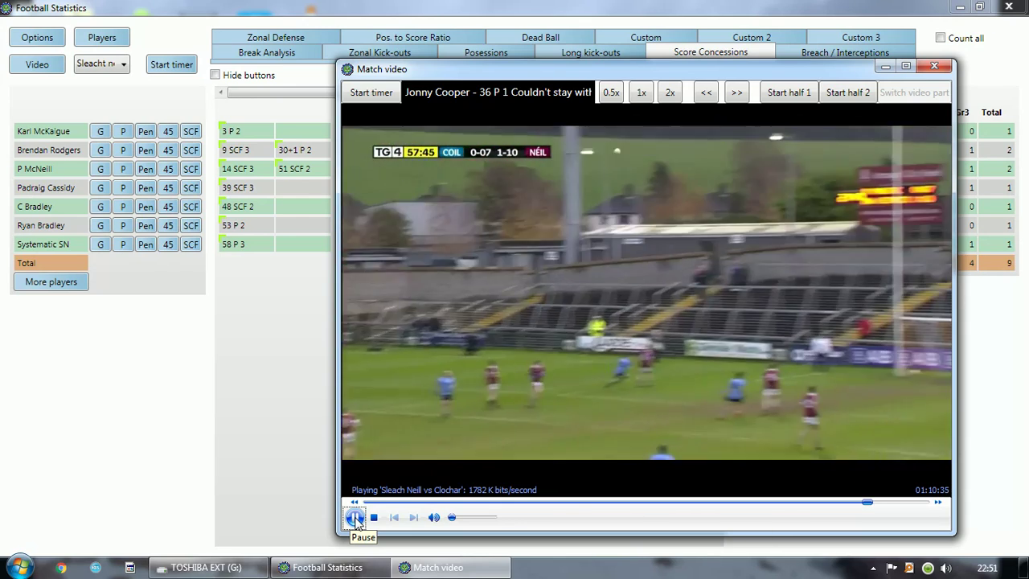
click(356, 519)
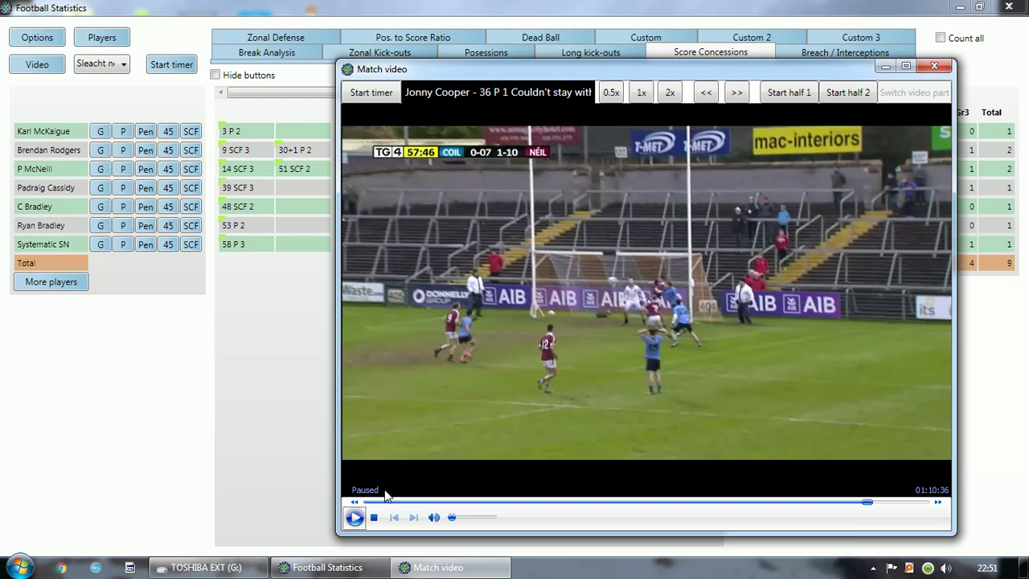
click(356, 518)
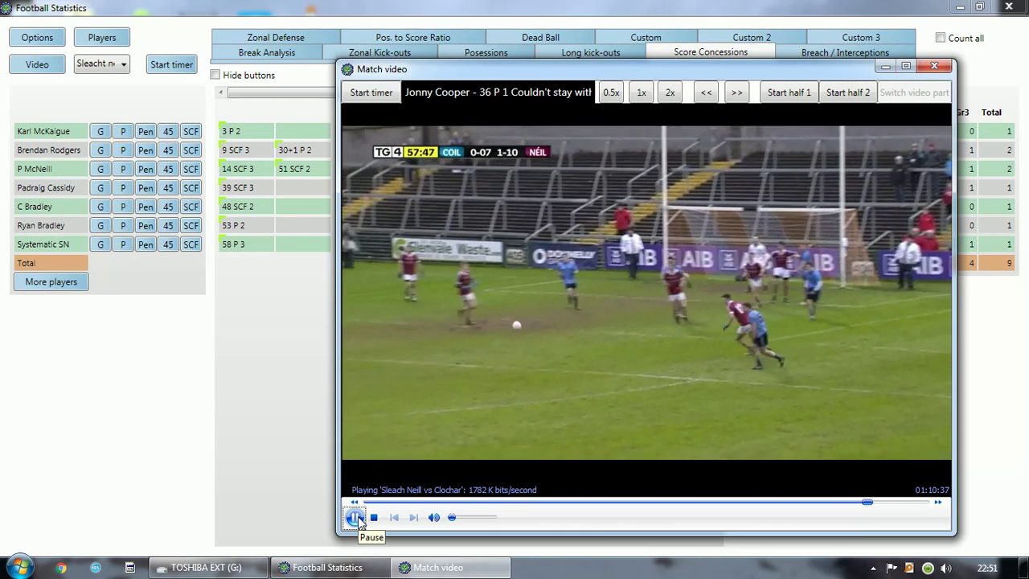
click(355, 518)
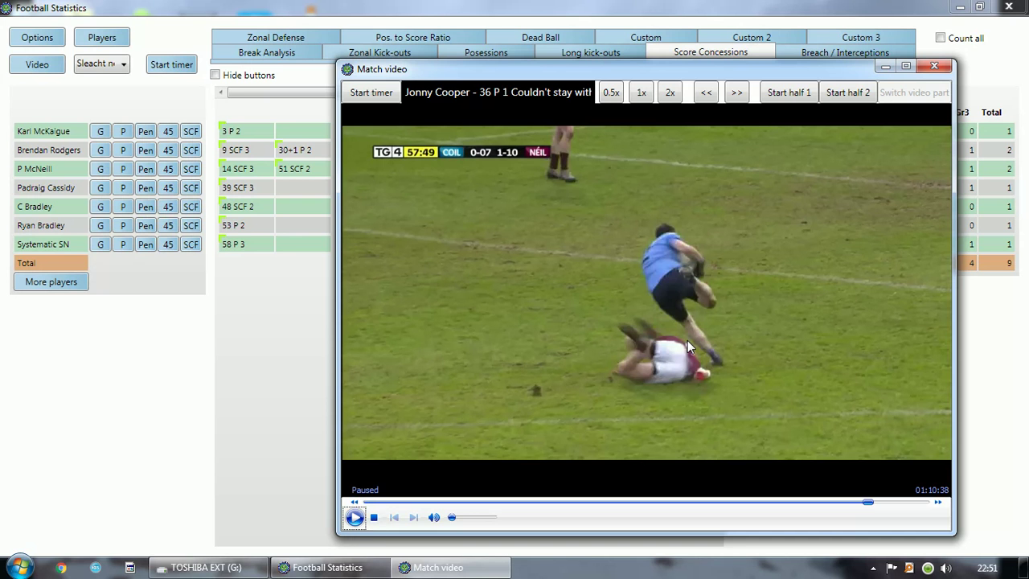
Step: Play the shot and resulting point in short bursts, pausing after the score at match clock 57:56
click(356, 519)
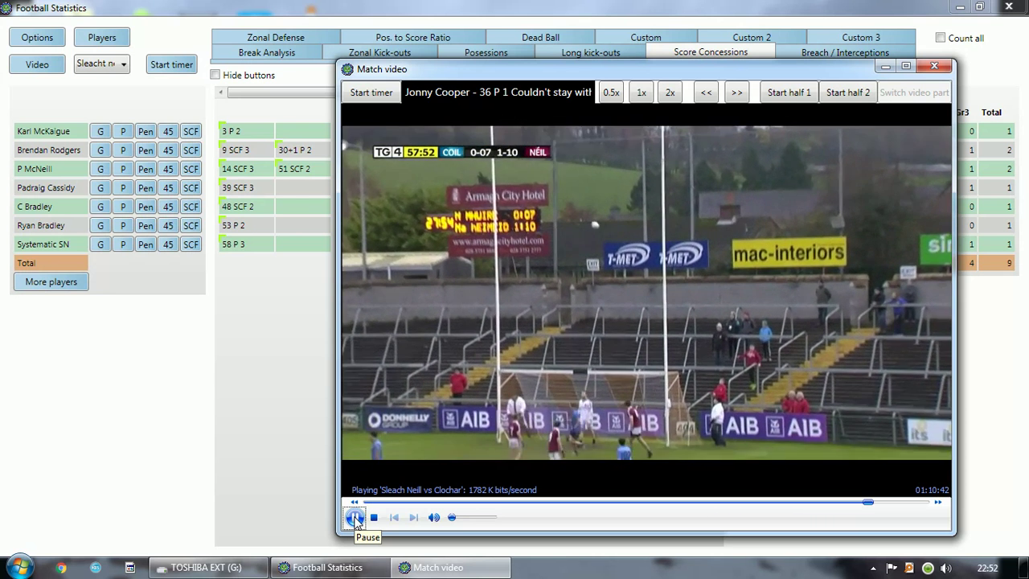
click(356, 519)
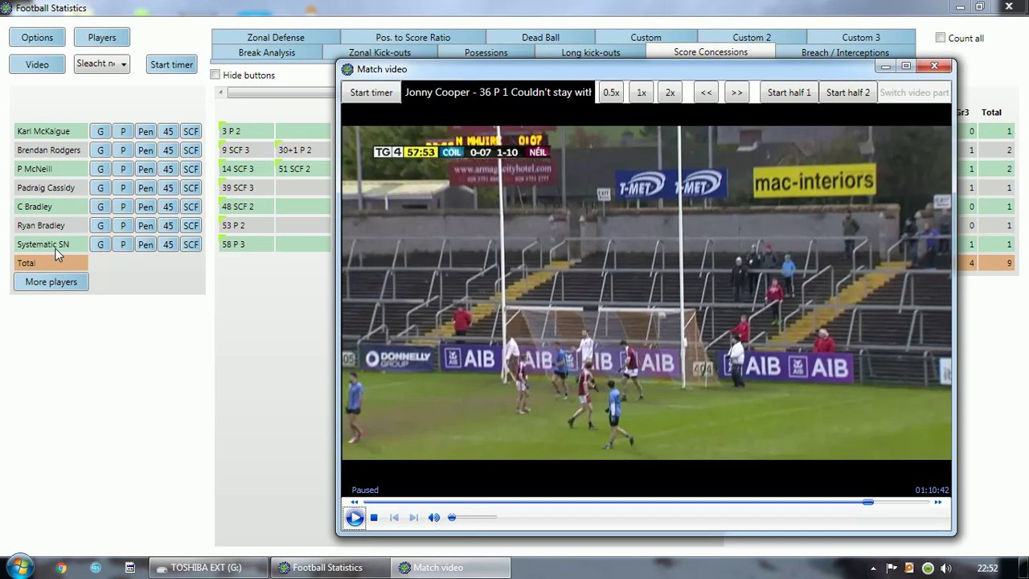
mouse_move(243, 246)
click(355, 518)
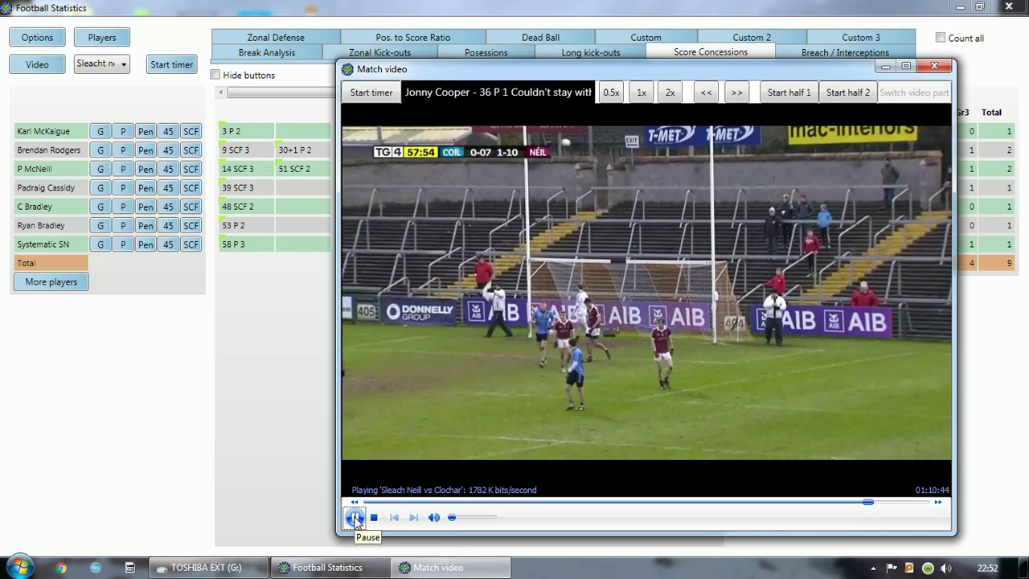
click(355, 518)
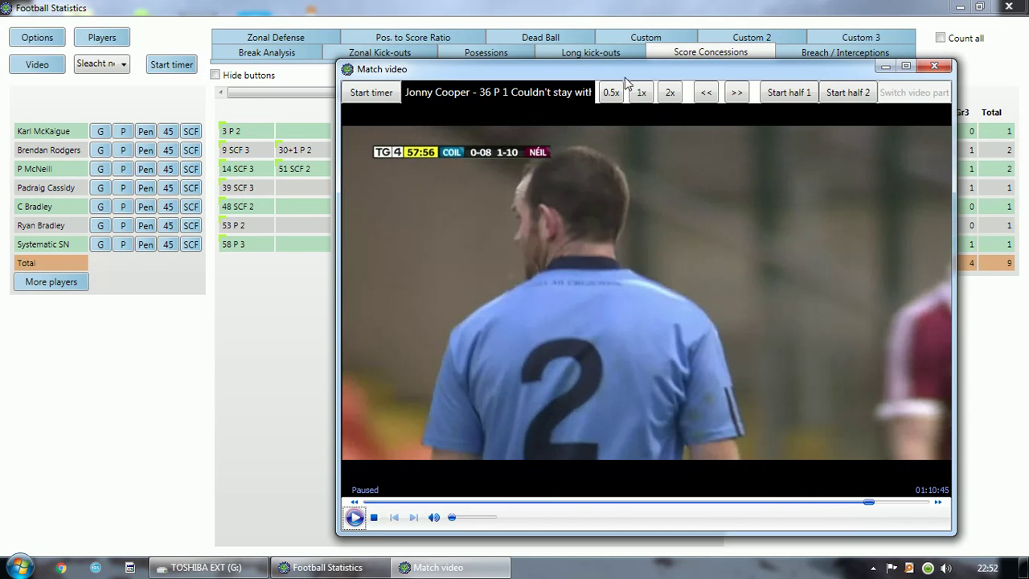
Step: Reposition the Match video window so the full concession and grade totals table is uncovered beside the player names
drag(616, 76, 380, 89)
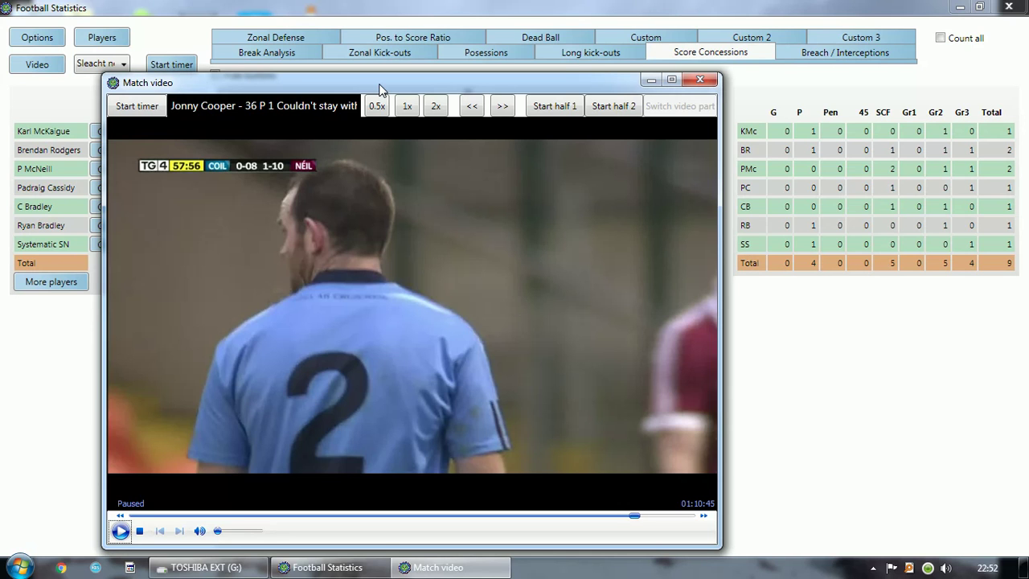
drag(380, 89, 469, 121)
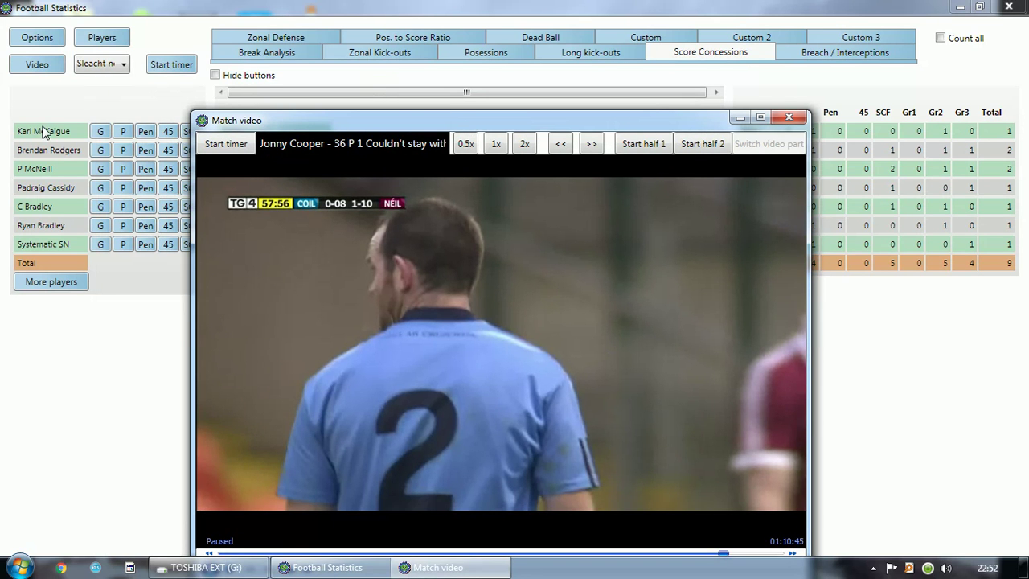
drag(333, 122, 245, 91)
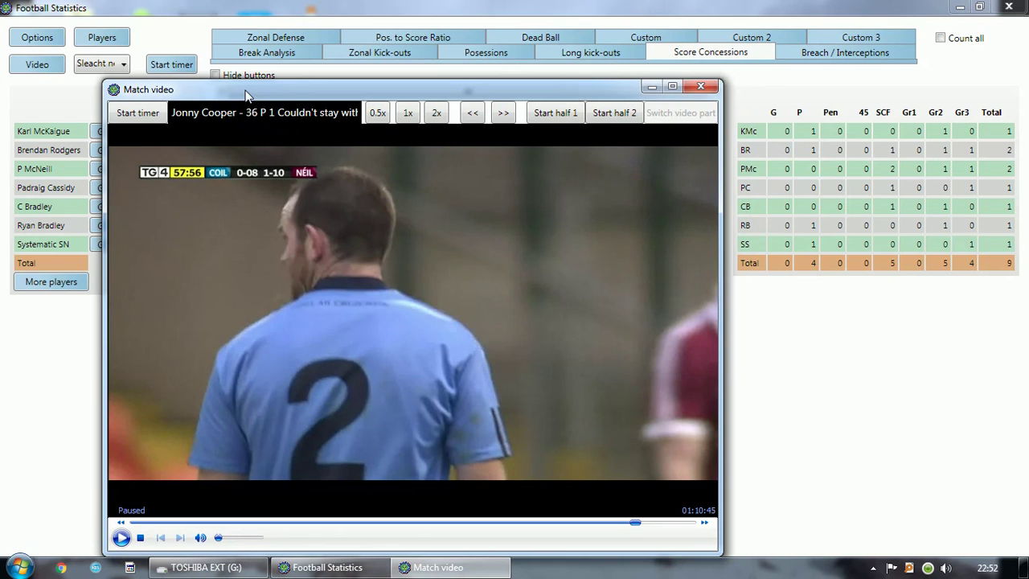